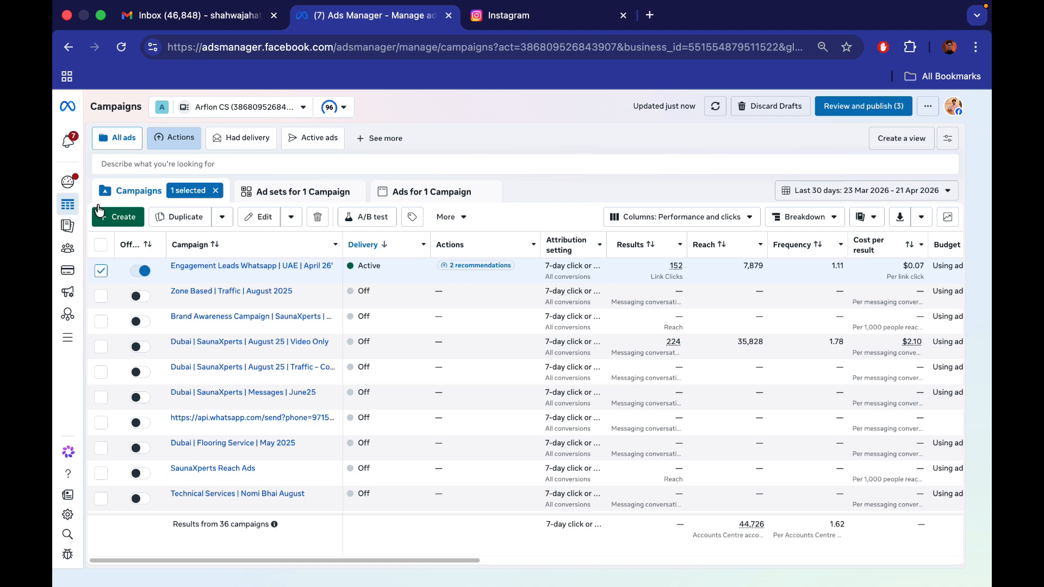
Create a new Auction campaign with the Leads objective and dismiss the Advantage+ setup notice
left_click(123, 217)
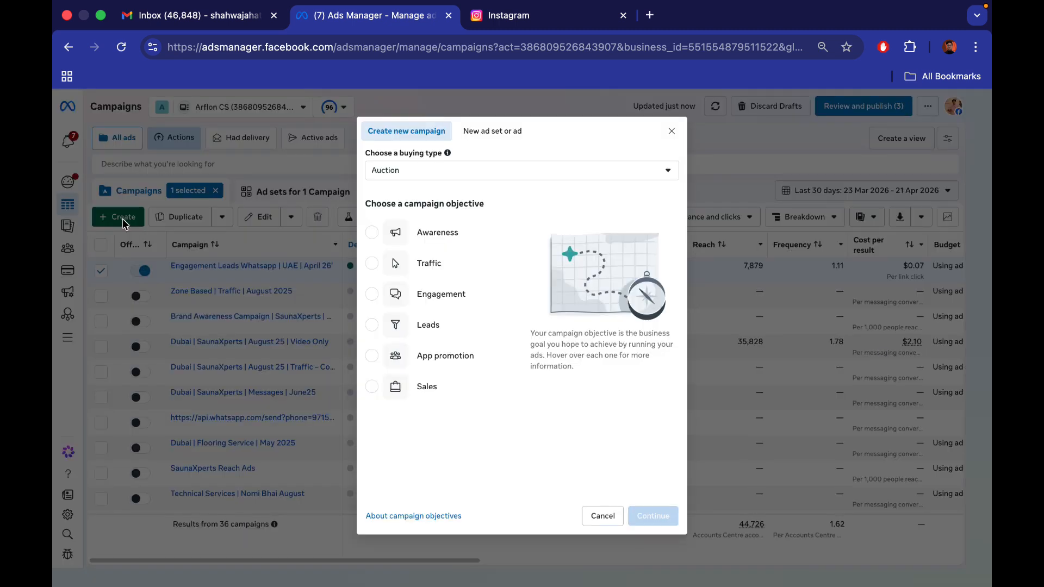
left_click(485, 306)
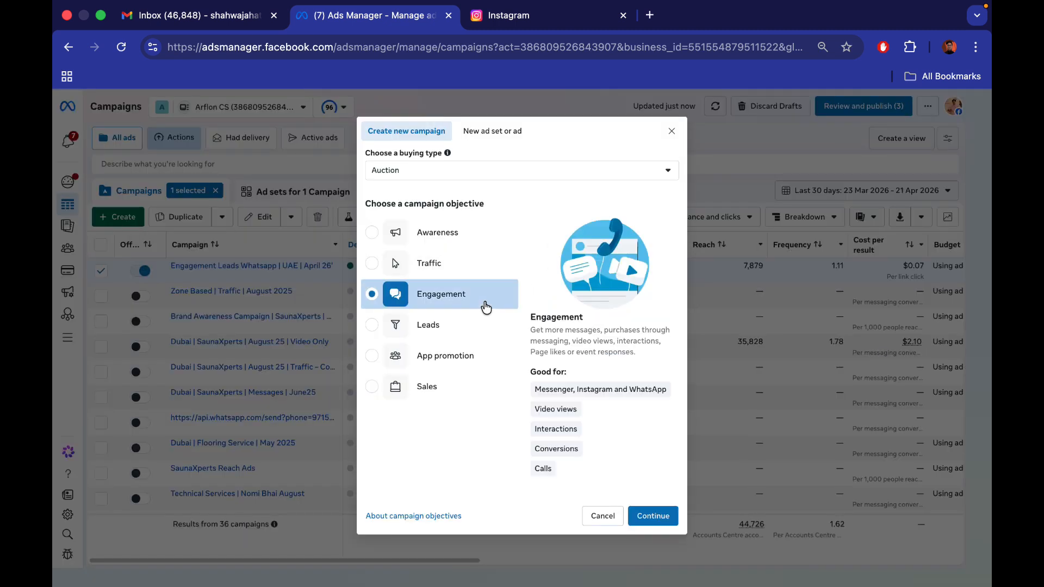
left_click(469, 338)
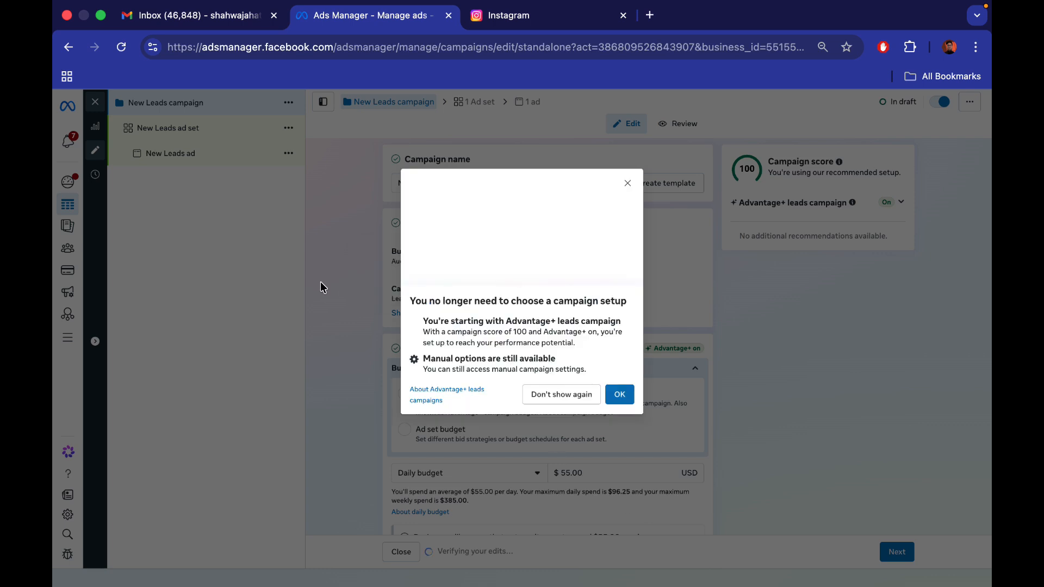
left_click(619, 395)
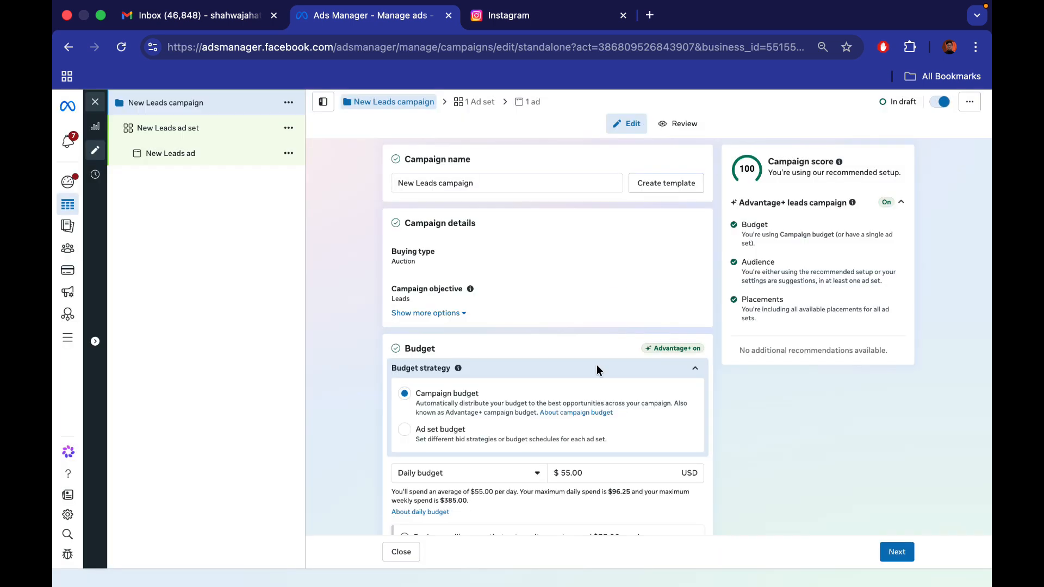
In the new Leads ad set's audience locations, include the city of Karachi, Sindh, Pakistan
left_click(231, 130)
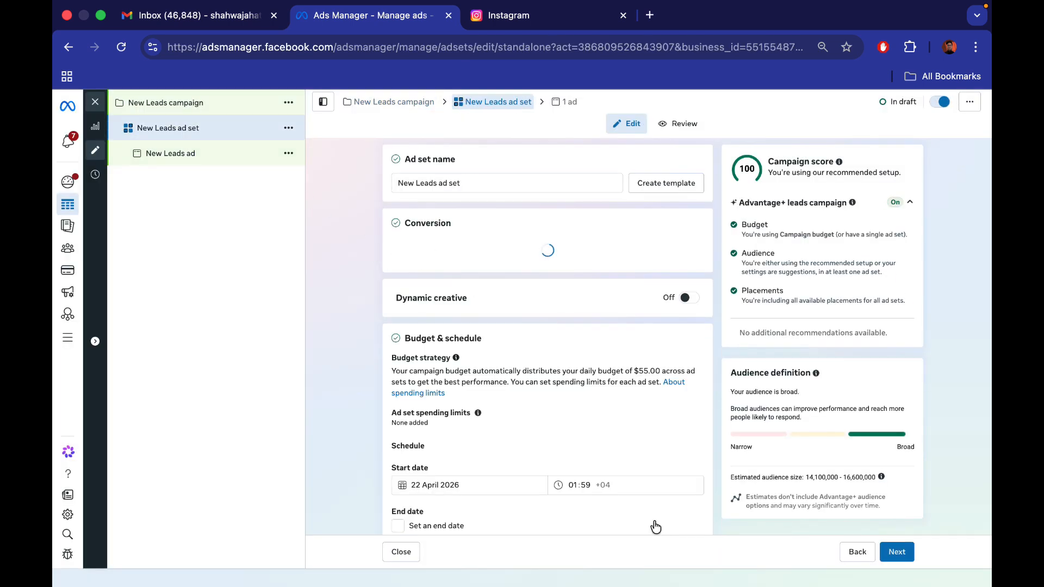
scroll(544, 438, "down", 15)
scroll(545, 444, "up", 5)
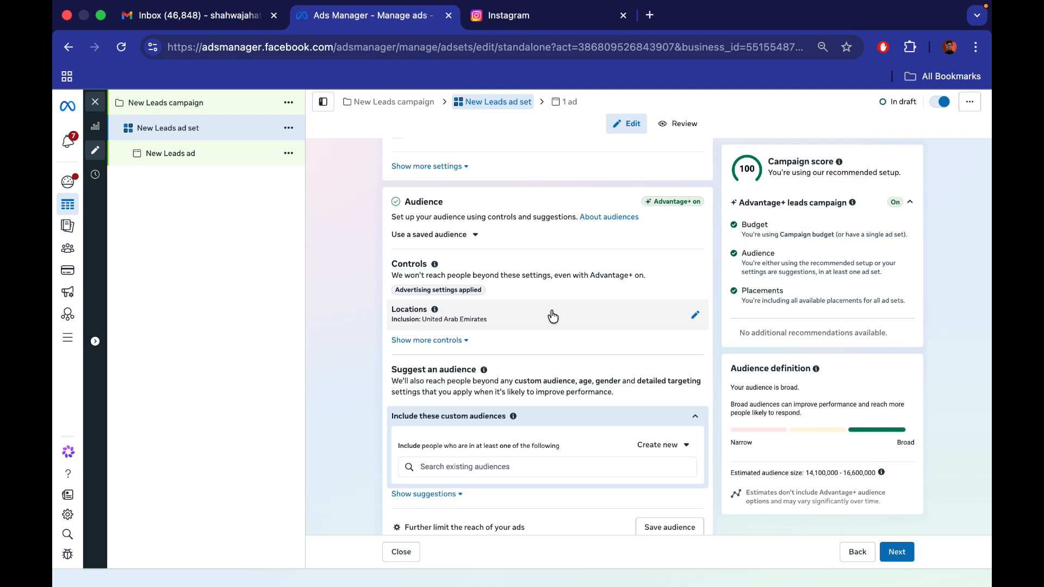
left_click(552, 316)
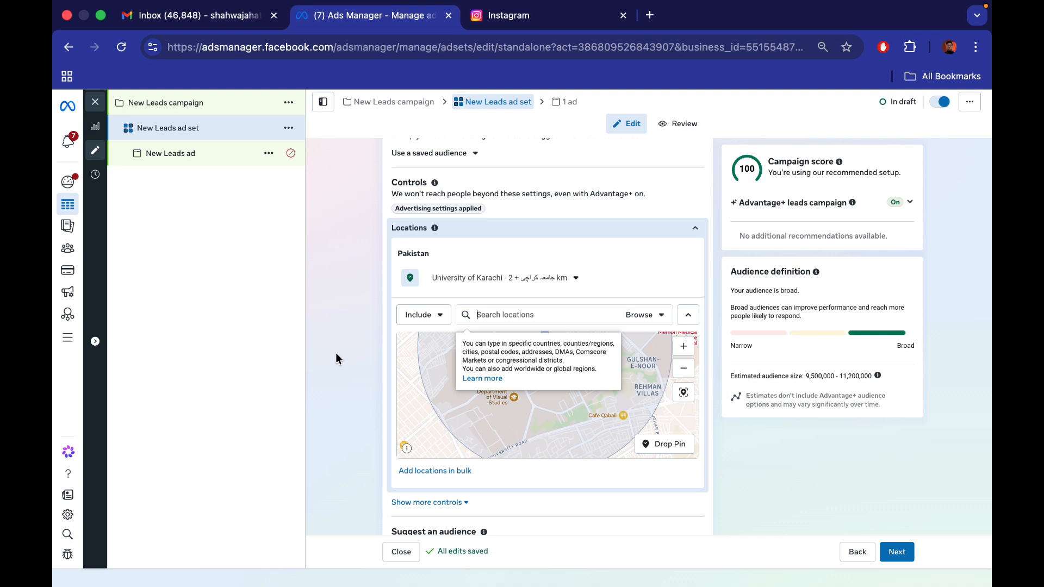
type("karachi")
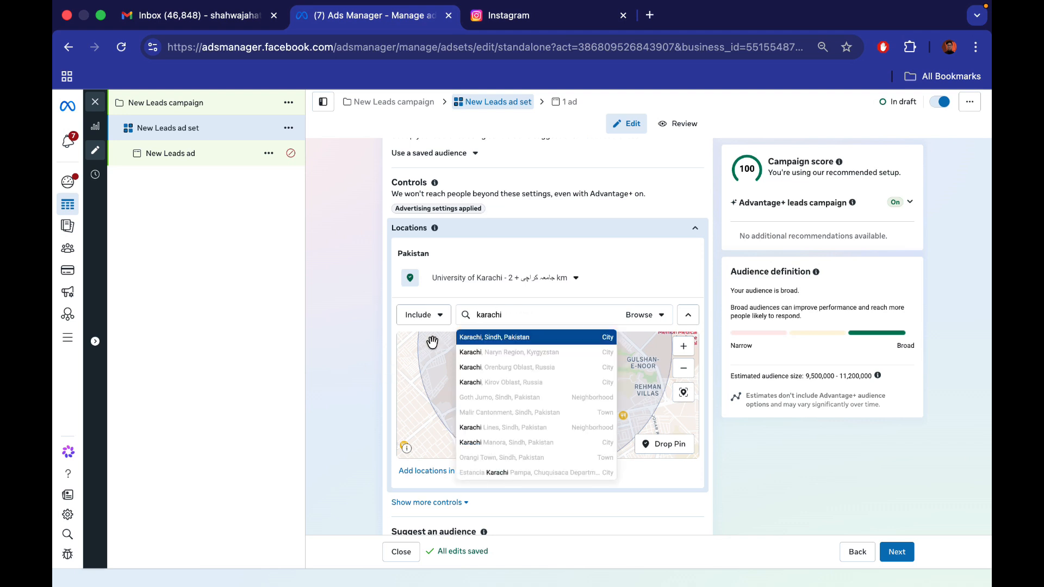
left_click(509, 337)
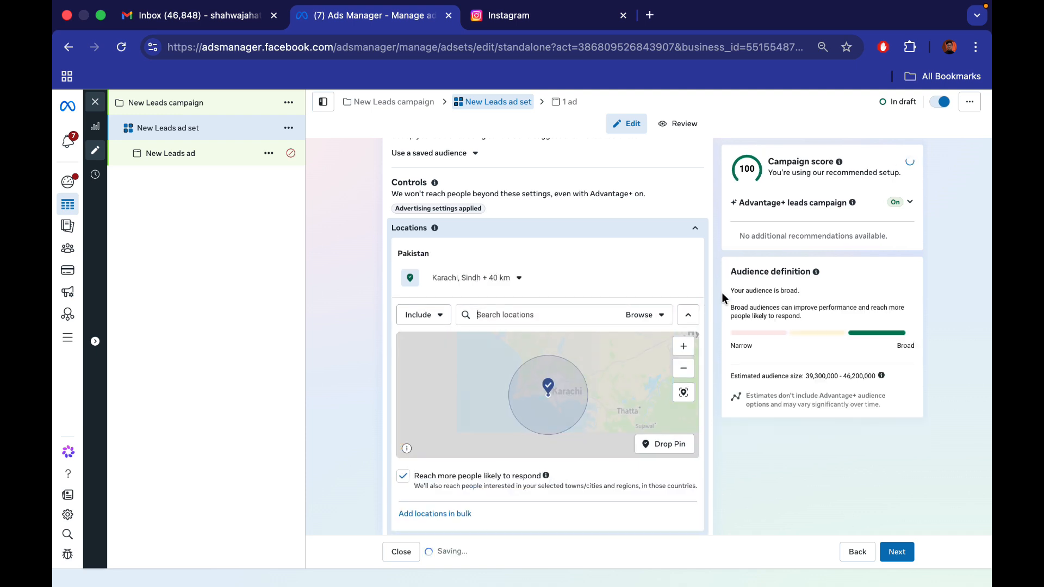
Drop an inclusion pin on the Nazimabad area of Karachi, just above Bhaiya Burger Cafe
left_click(684, 347)
left_click_drag(605, 364, 468, 406)
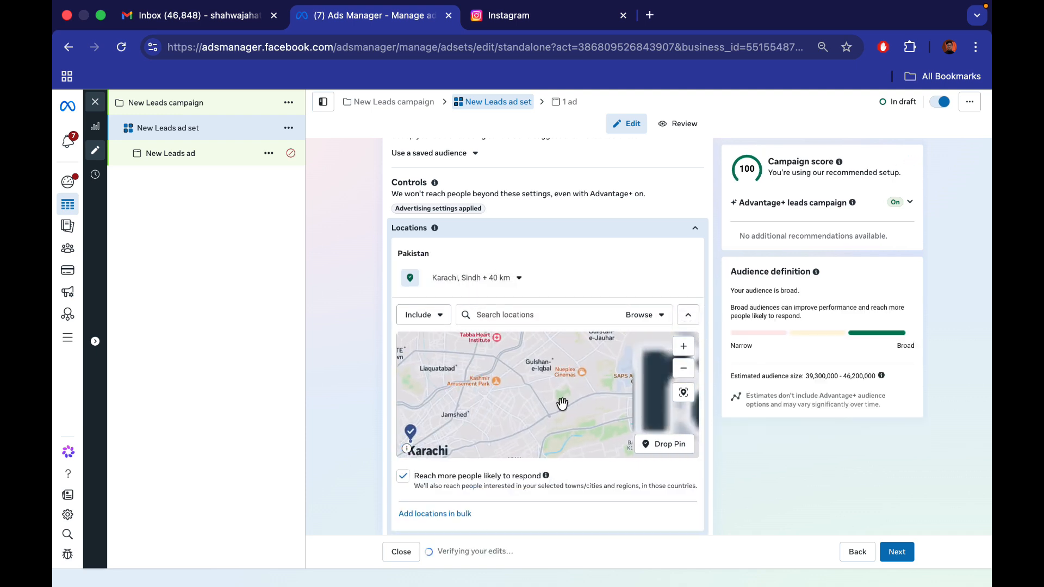
left_click_drag(544, 359, 585, 379)
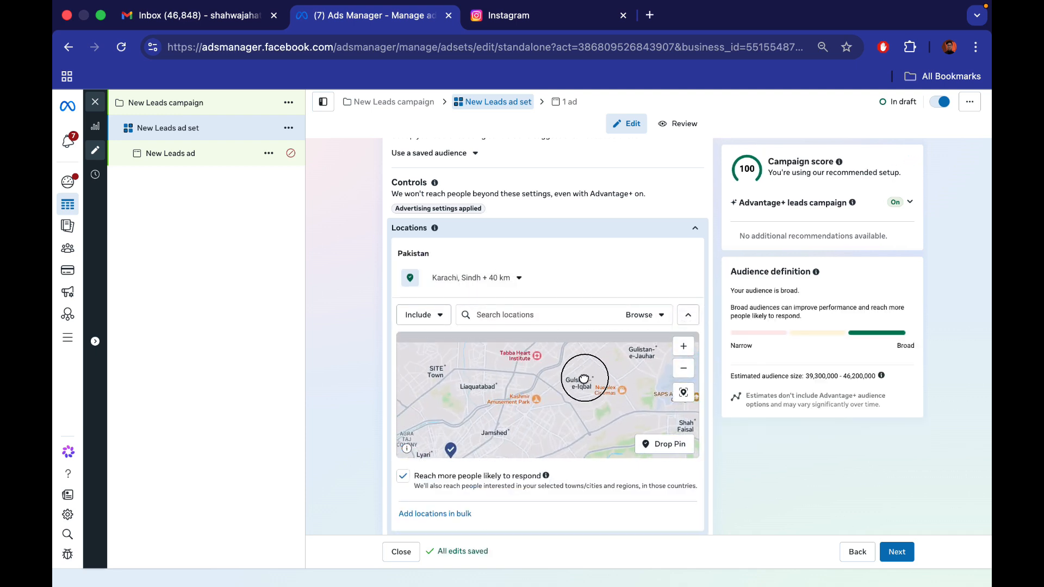
left_click(683, 346)
left_click(683, 346)
scroll(538, 402, "down", 5)
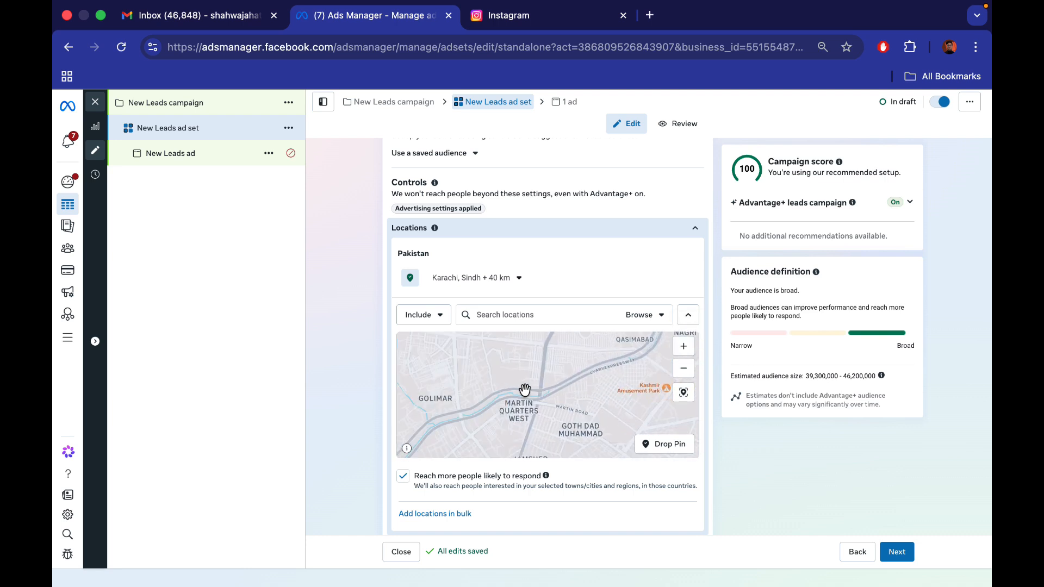
left_click_drag(563, 404, 527, 452)
left_click_drag(487, 401, 586, 441)
left_click_drag(534, 409, 556, 410)
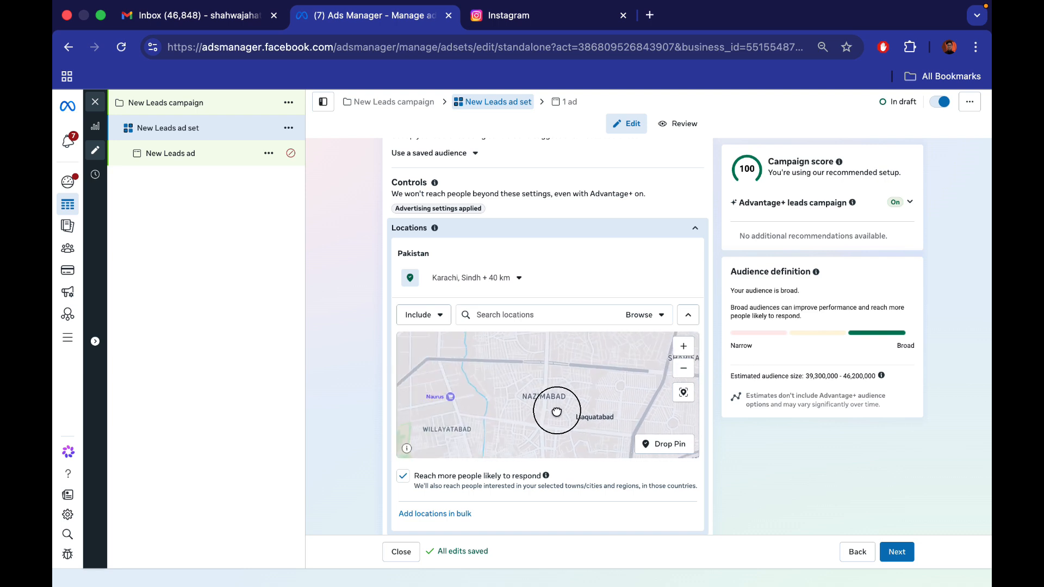
left_click(681, 347)
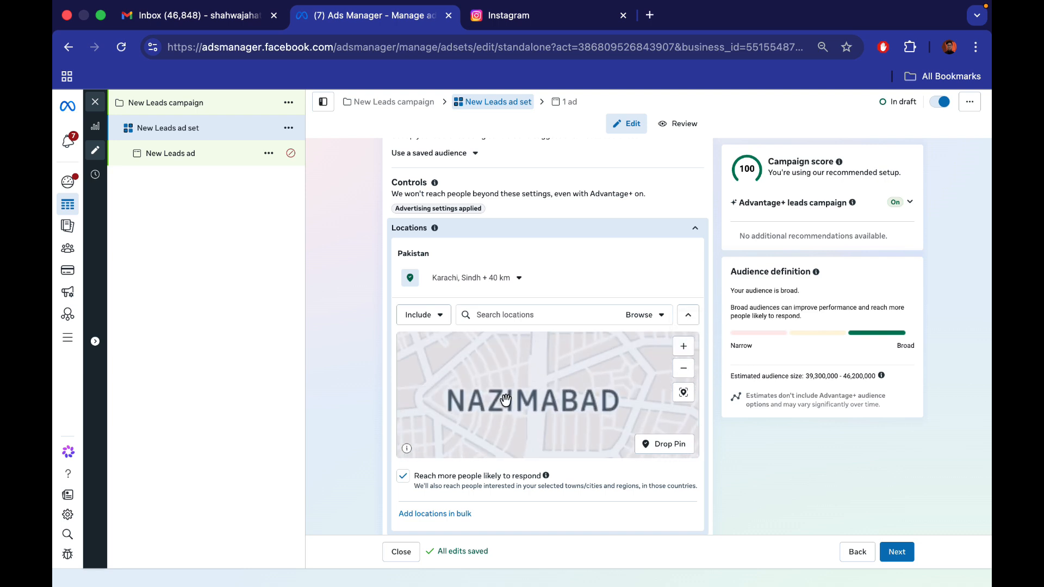
left_click_drag(520, 387, 625, 379)
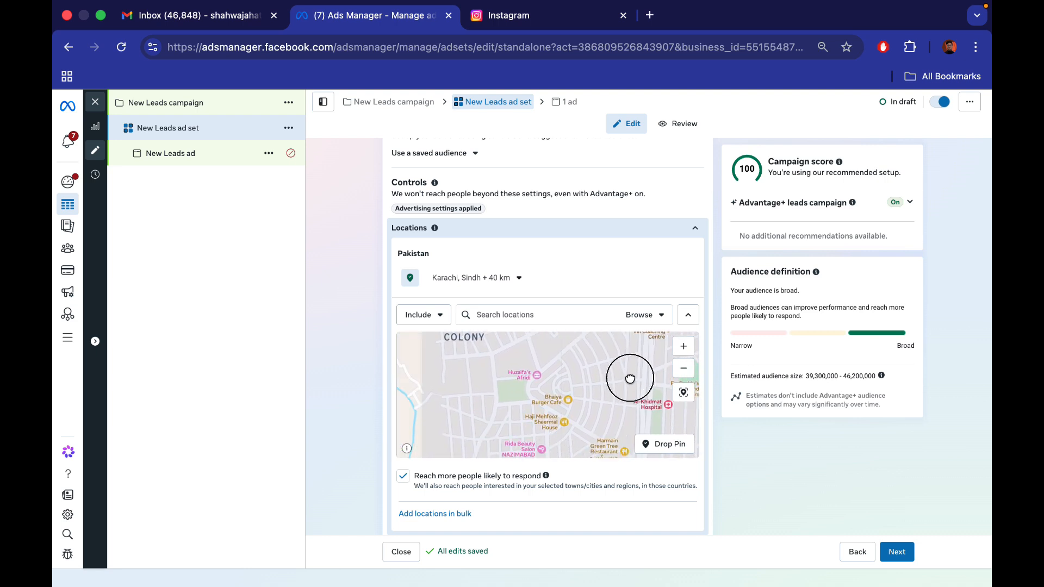
left_click(683, 346)
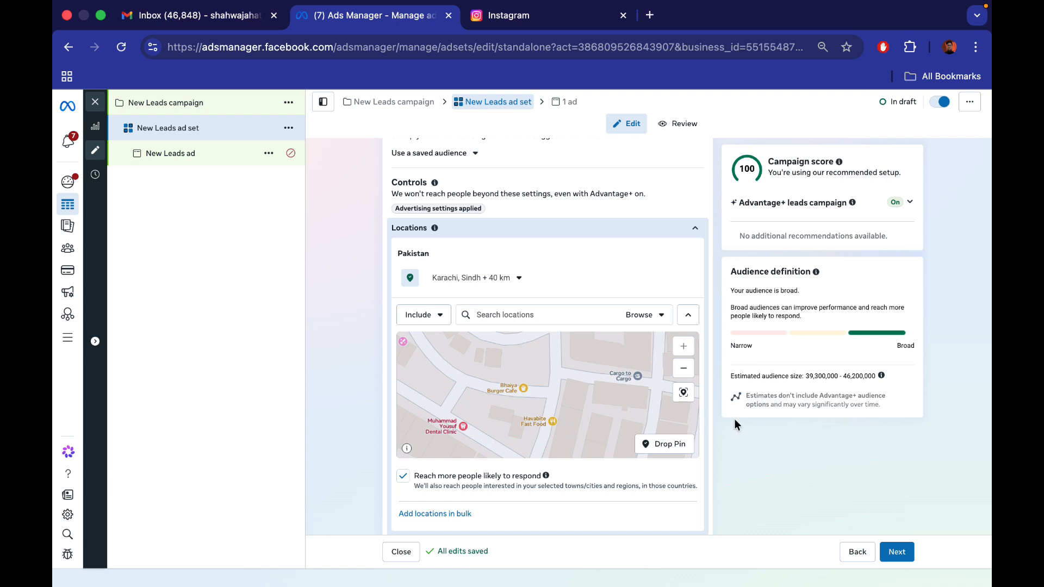
left_click(671, 444)
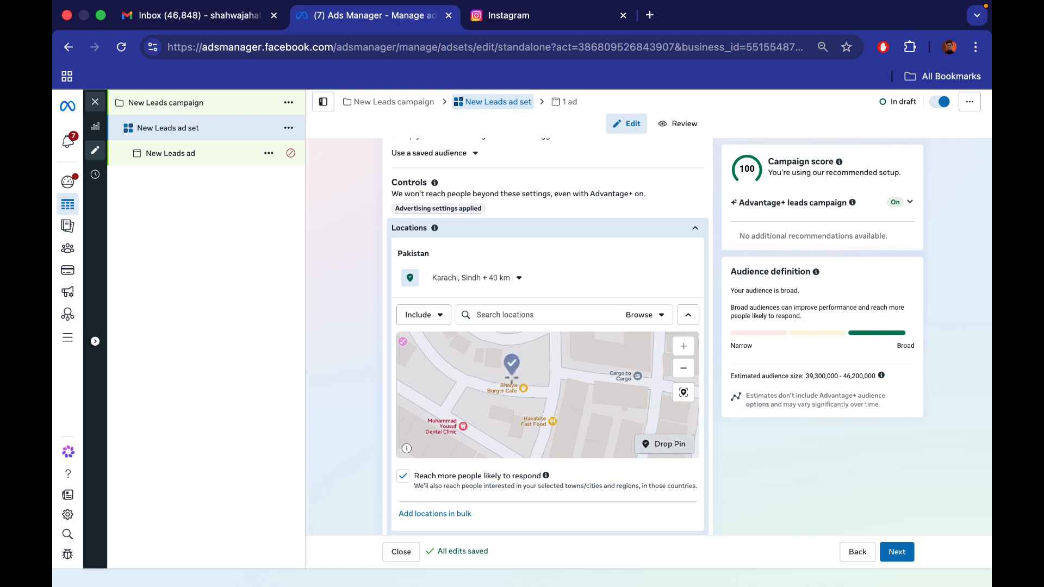
left_click(520, 380)
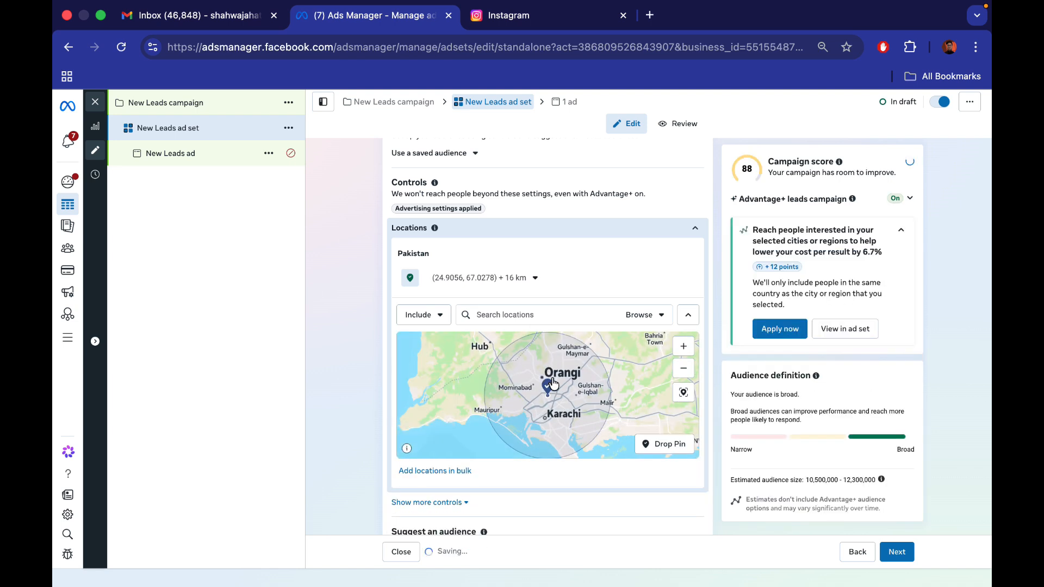
Reduce the Nazimabad pin's targeting radius to 1 km and check the area it covers
left_click(509, 280)
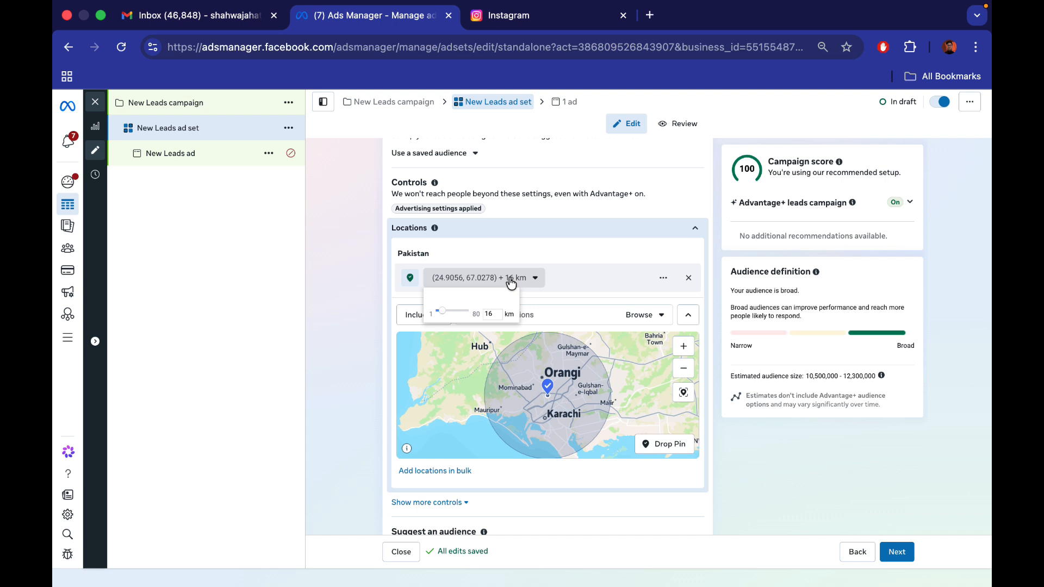
left_click_drag(443, 310, 437, 315)
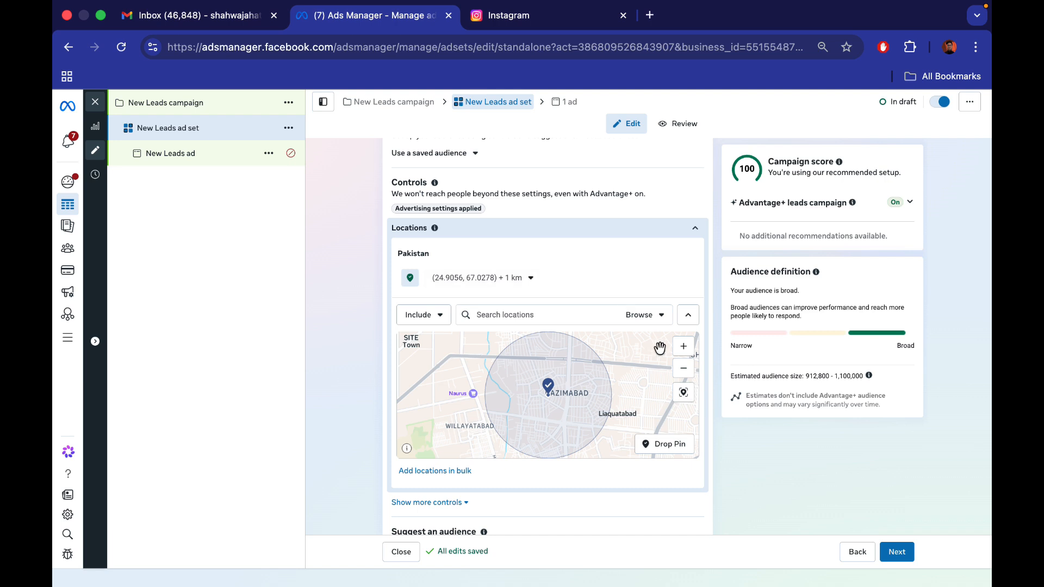
left_click(686, 353)
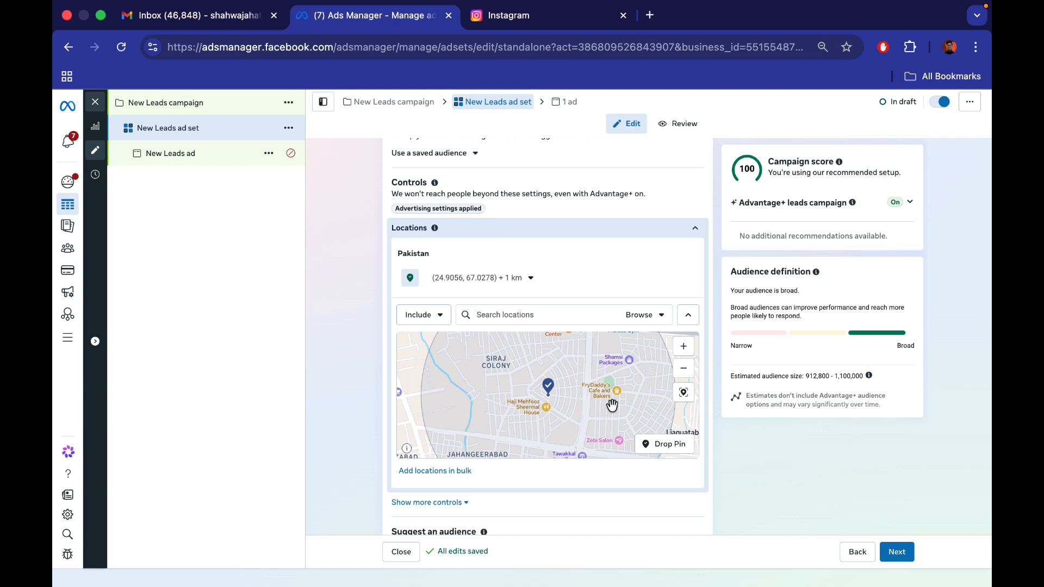
left_click(683, 368)
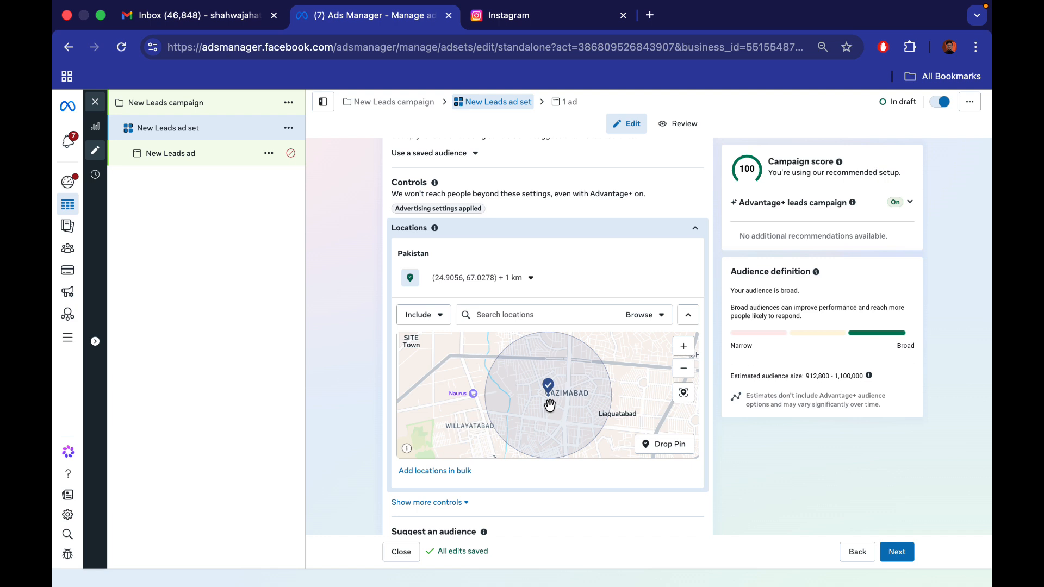
Switch the location mode to Exclude and drop an exclusion pin beside Liaquatabad, east of the included Nazimabad area
left_click(436, 323)
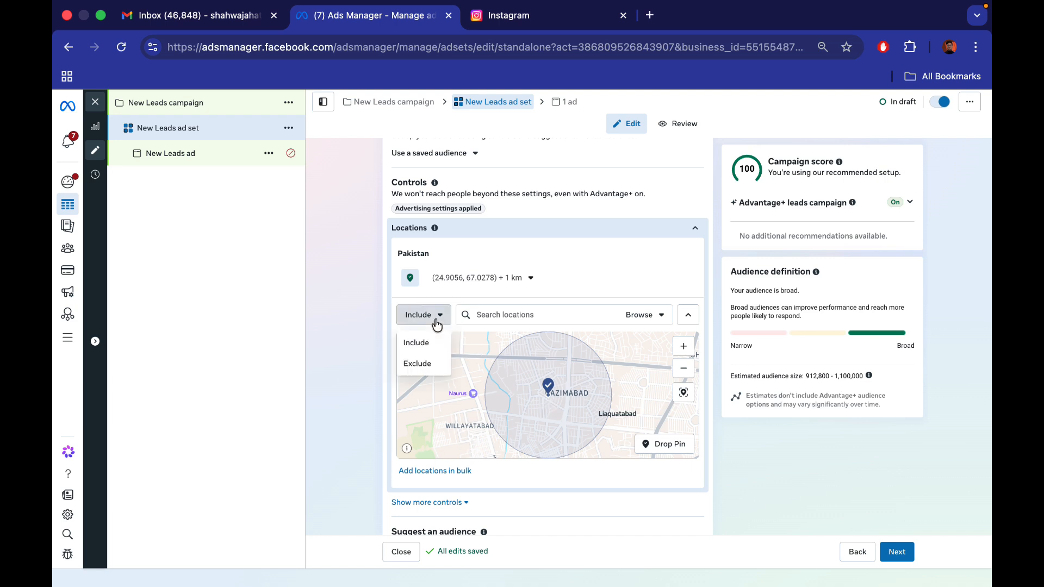
left_click(417, 363)
left_click(674, 443)
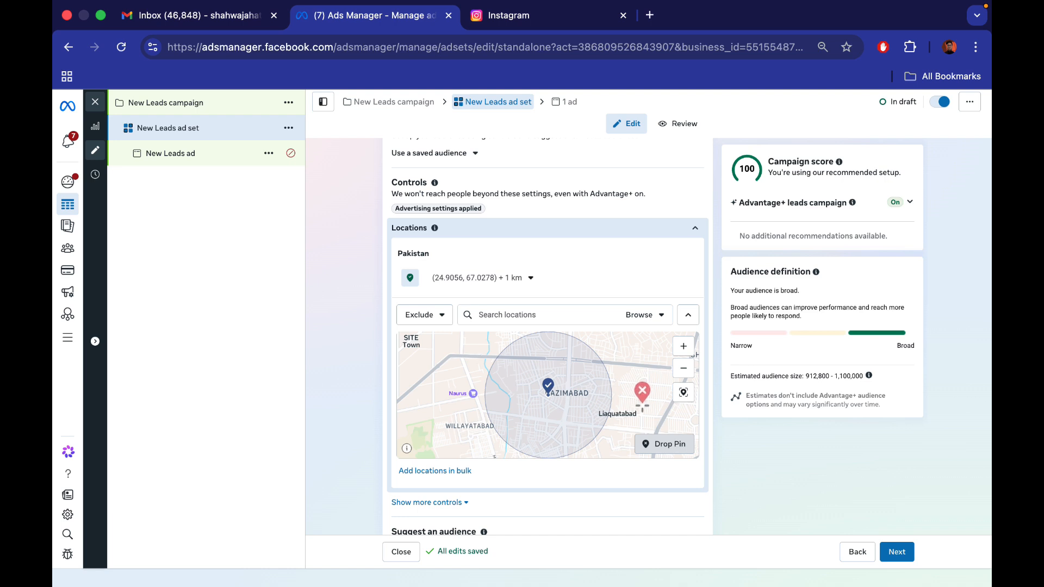
left_click(642, 405)
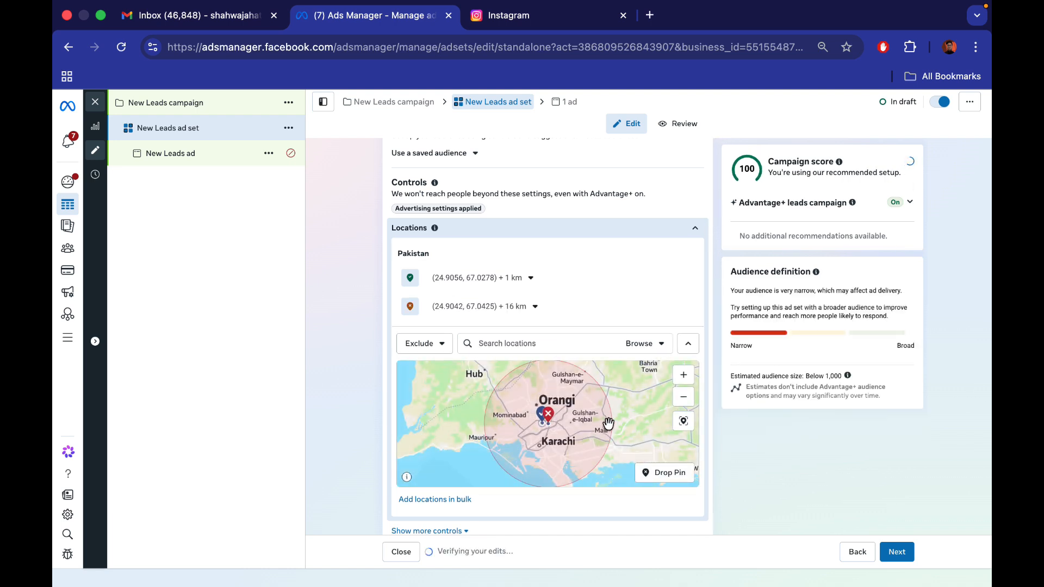
Reduce the Liaquatabad exclusion pin's radius to 1 km and inspect its overlap with the included area
left_click(504, 313)
left_click_drag(442, 341, 410, 341)
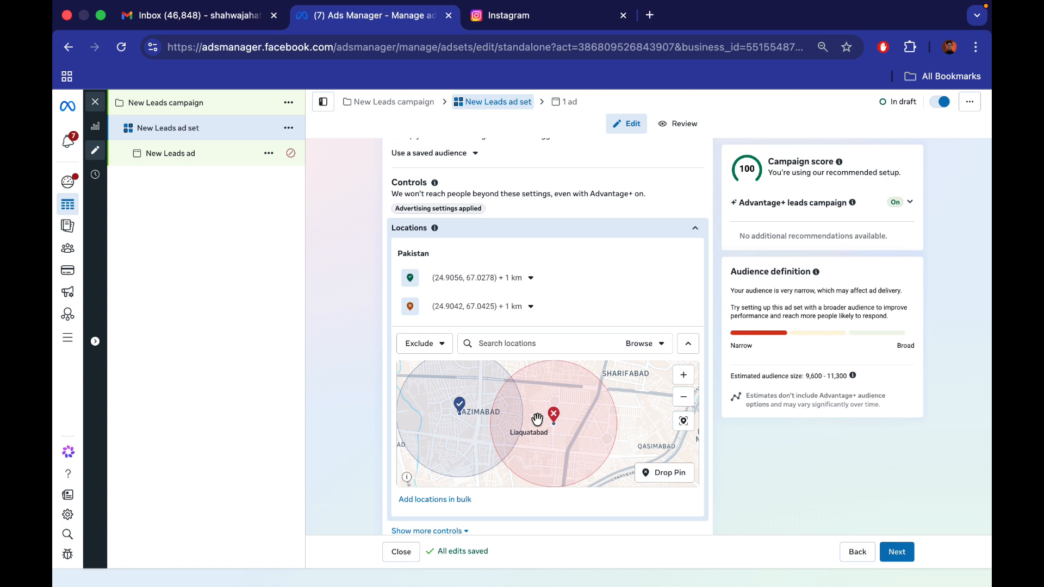
left_click_drag(537, 419, 631, 422)
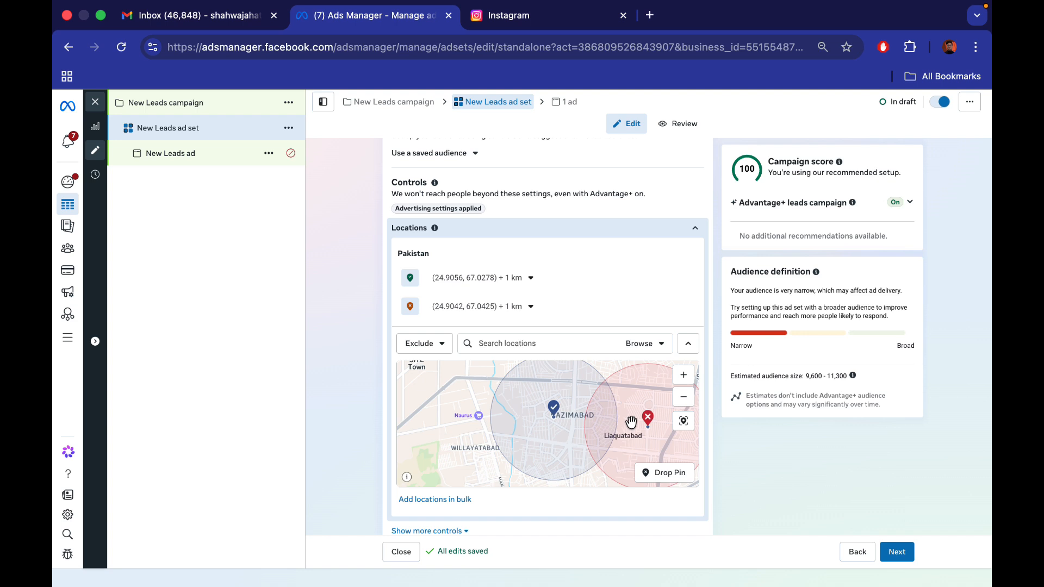
left_click(683, 396)
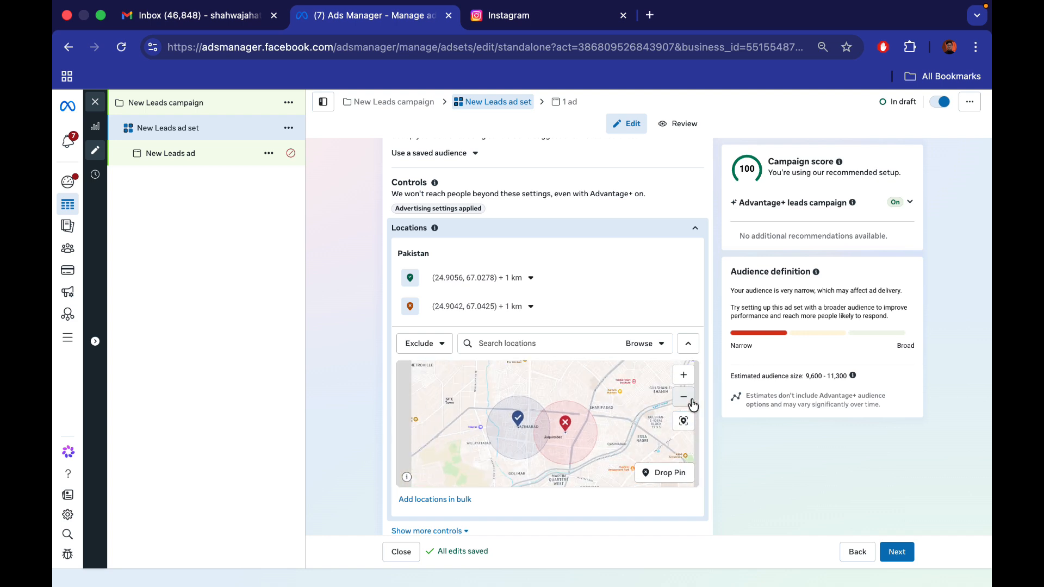
left_click(683, 397)
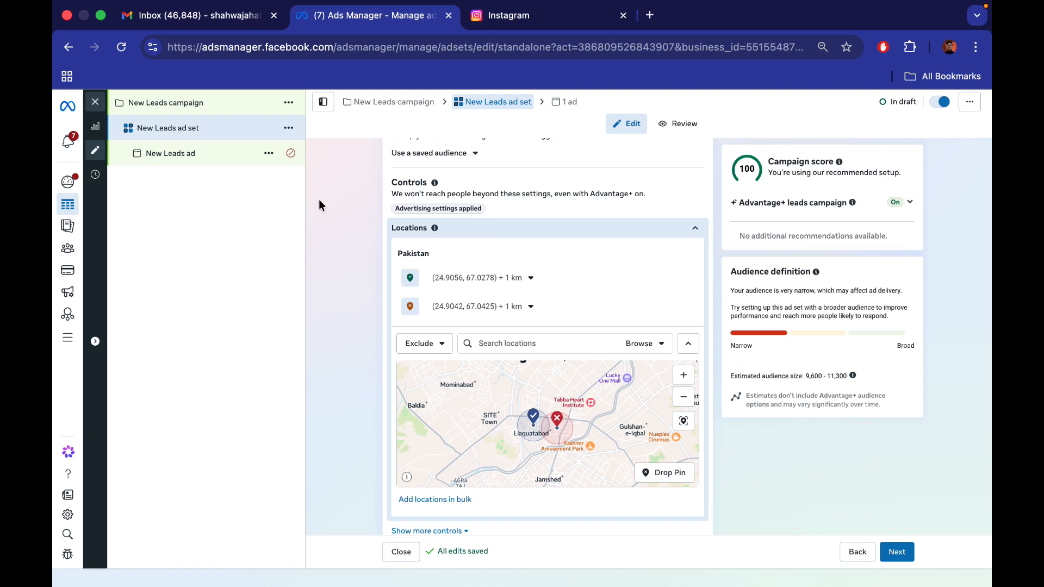
Close the draft and open the UAE ad set of the Engagement Leads Whatsapp | UAE | April 26' campaign to review its locations
left_click(95, 102)
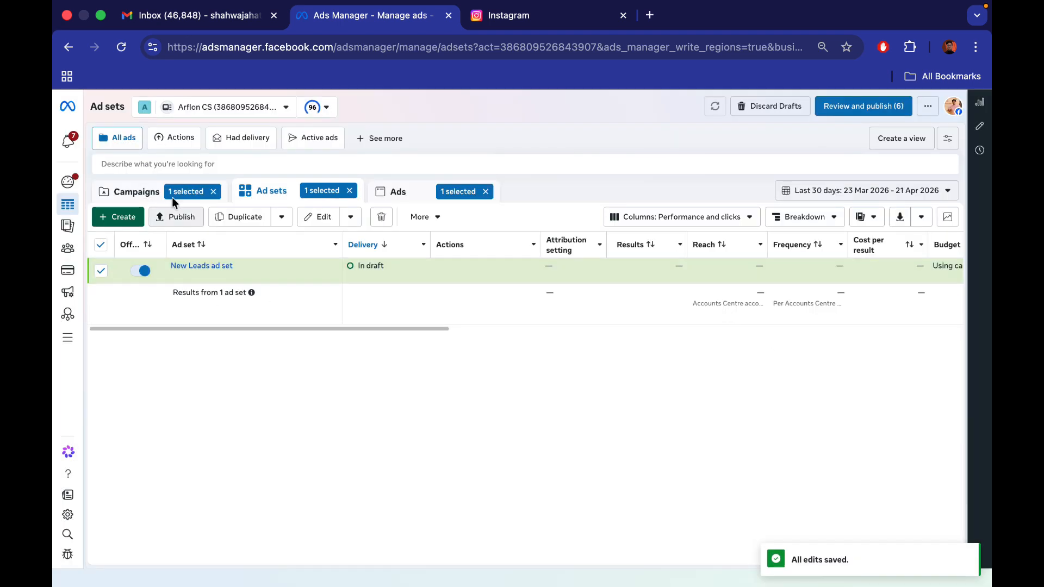
left_click(155, 186)
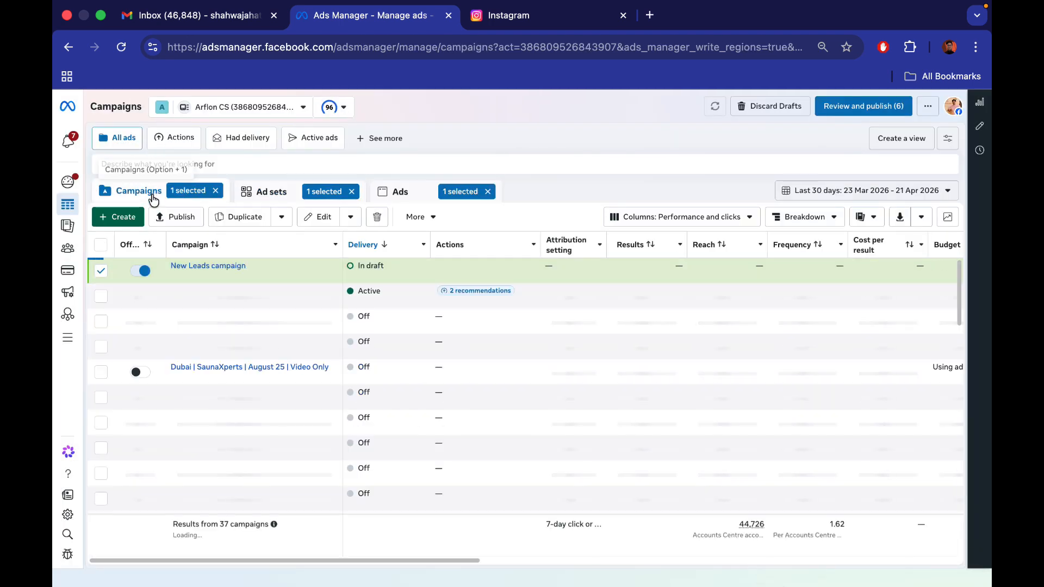
left_click(102, 294)
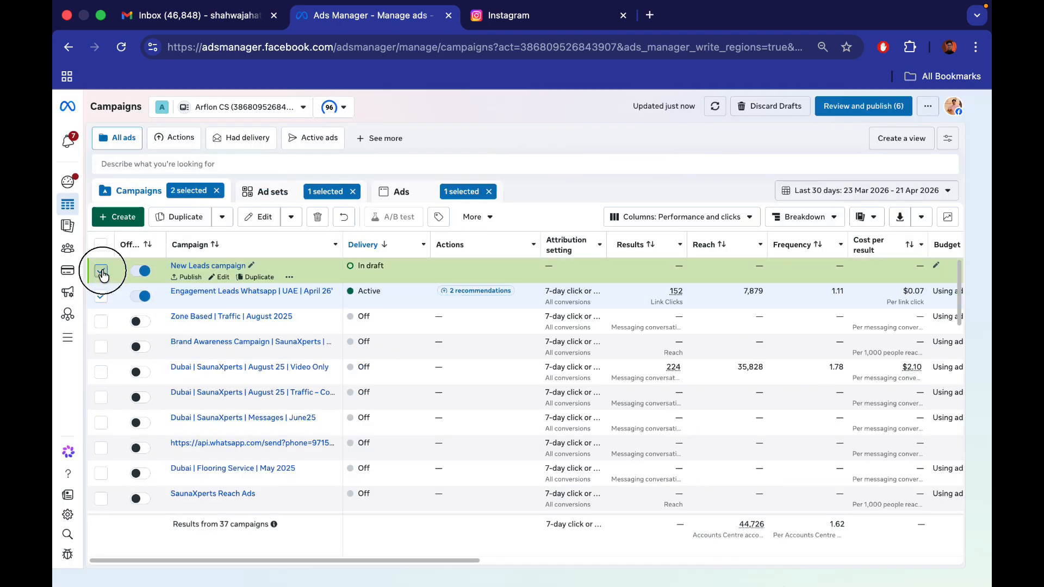
left_click(101, 270)
left_click(265, 192)
left_click(215, 276)
scroll(430, 348, "down", 15)
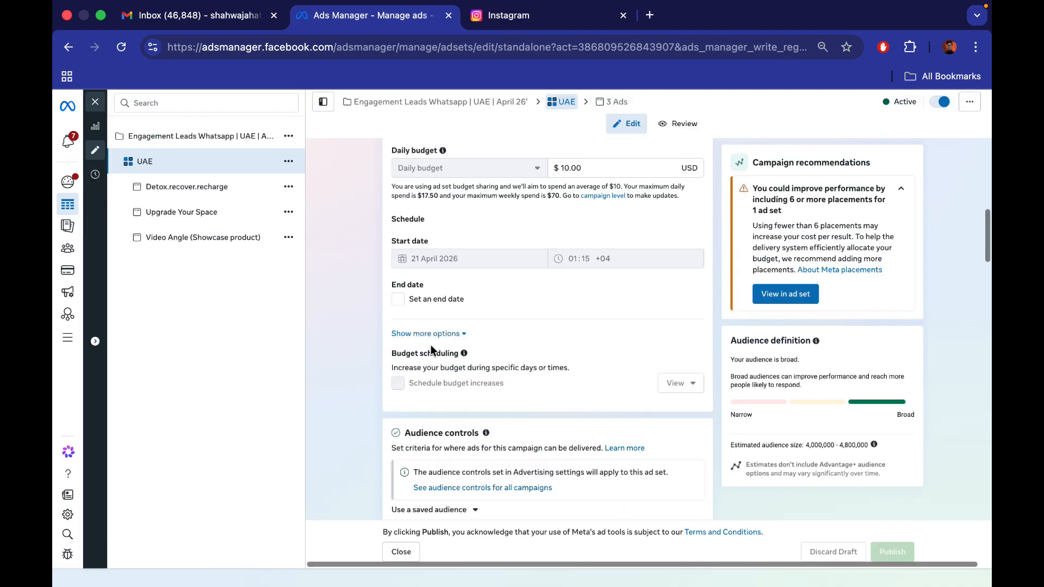
scroll(431, 345, "up", 2)
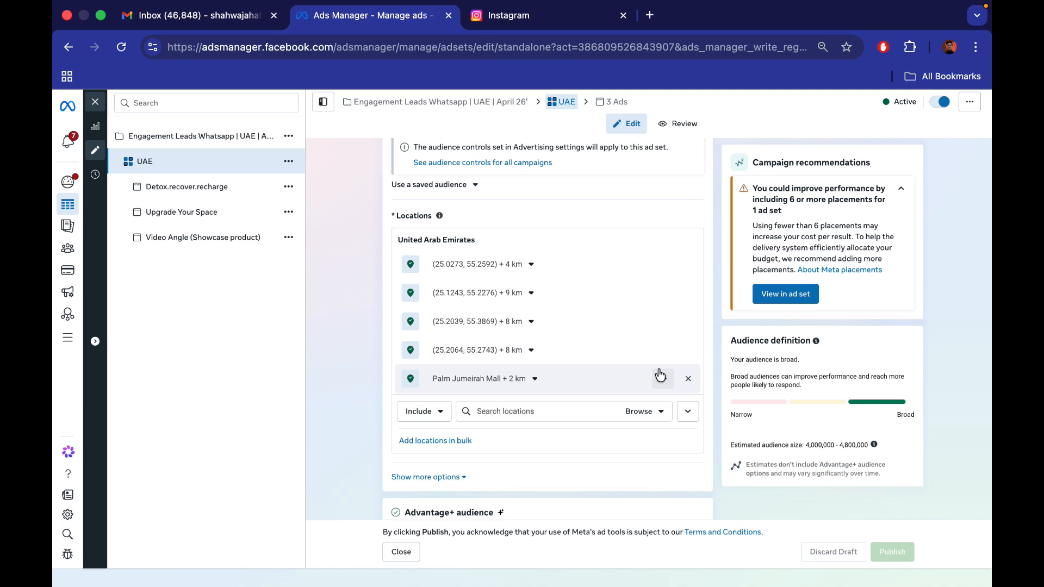
Quickly duplicate the UAE ad set without applying the Advantage+ placements recommendation
left_click(288, 161)
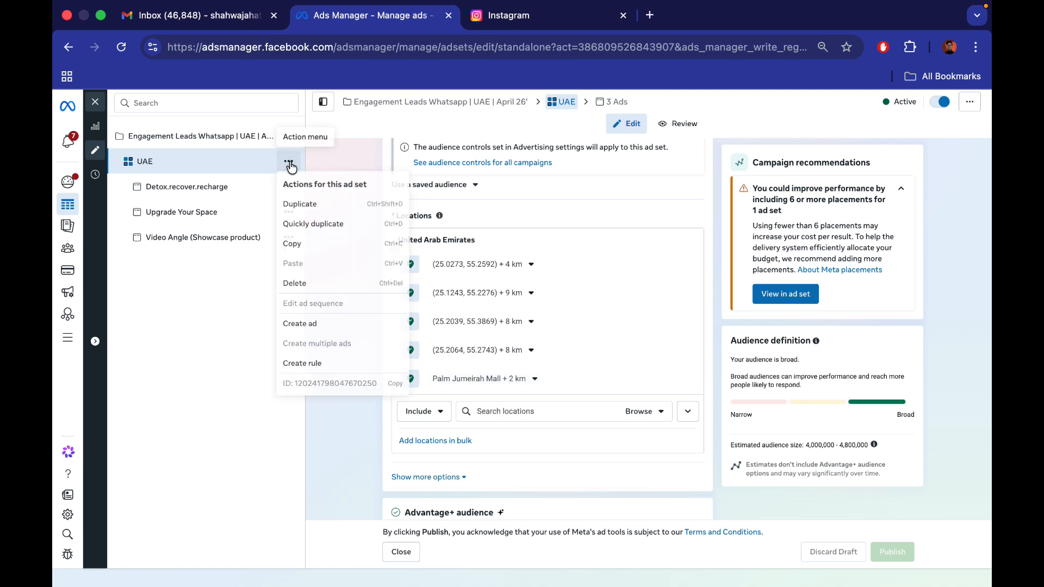
left_click(331, 226)
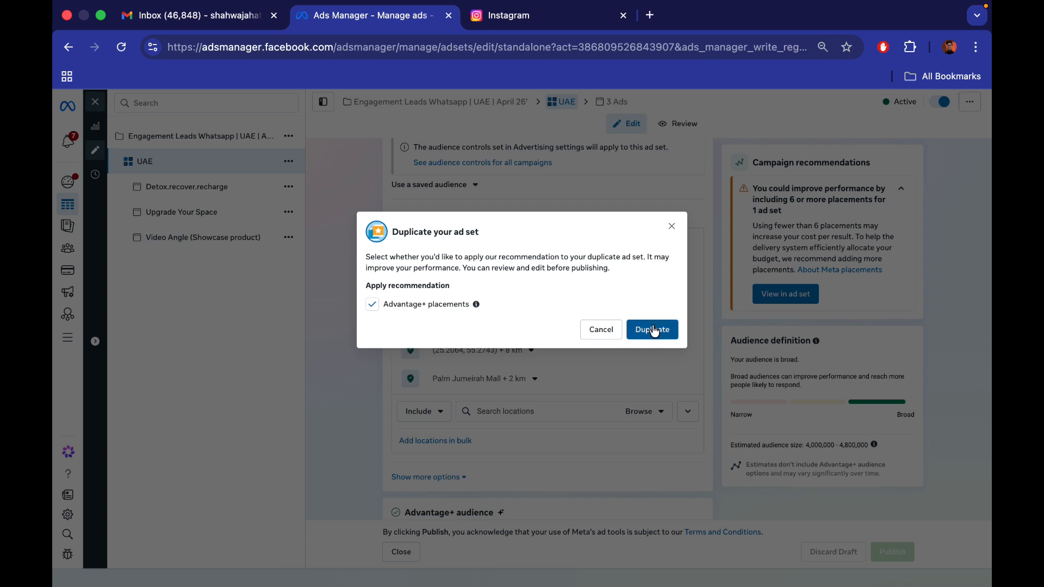
left_click(418, 305)
left_click(659, 329)
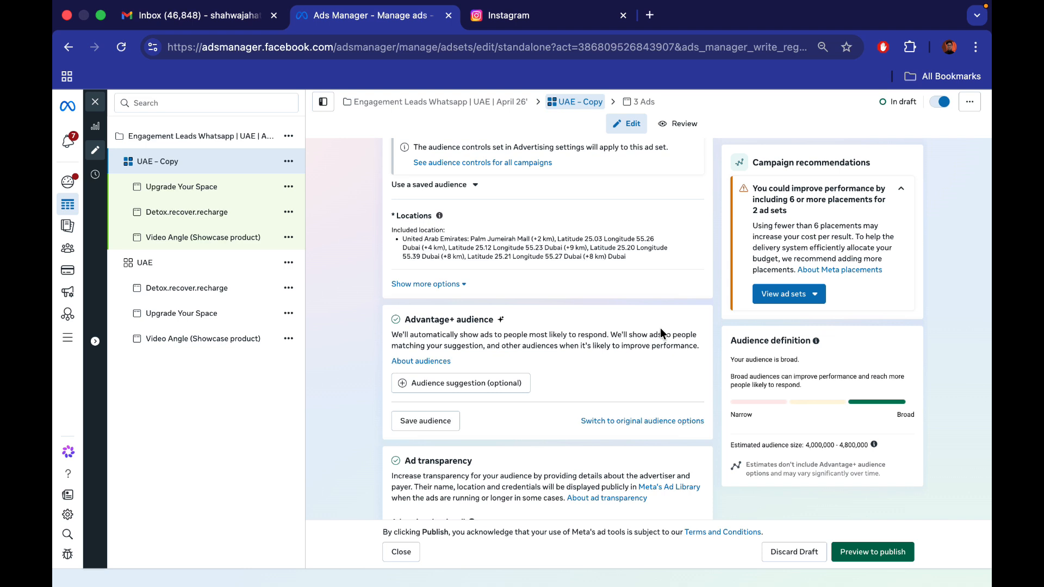
Edit the locations of the UAE – Copy ad set and remove the included United Arab Emirates locations
scroll(660, 328, "down", 10)
scroll(660, 328, "down", 10)
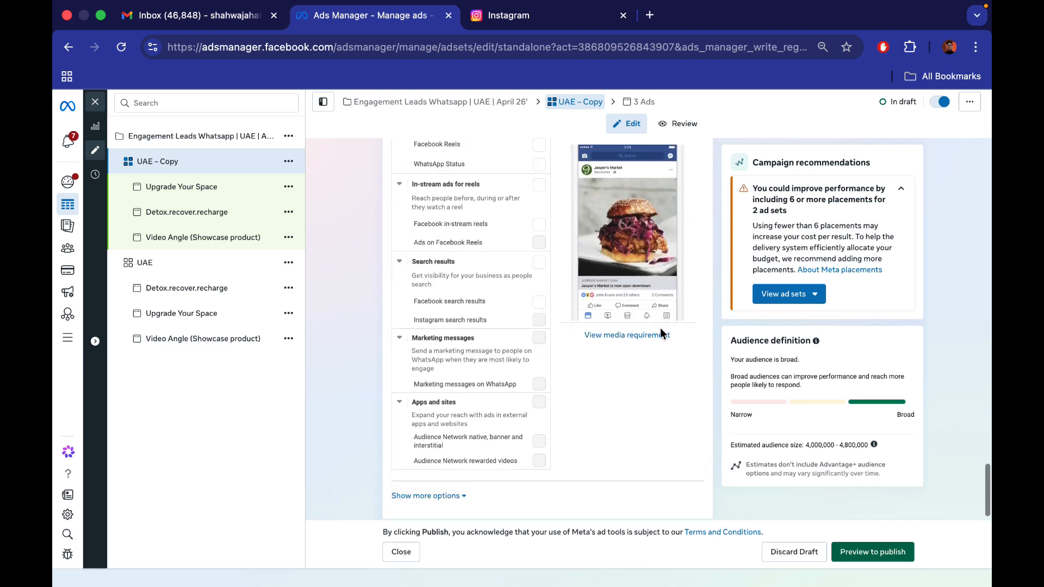
scroll(622, 458, "up", 10)
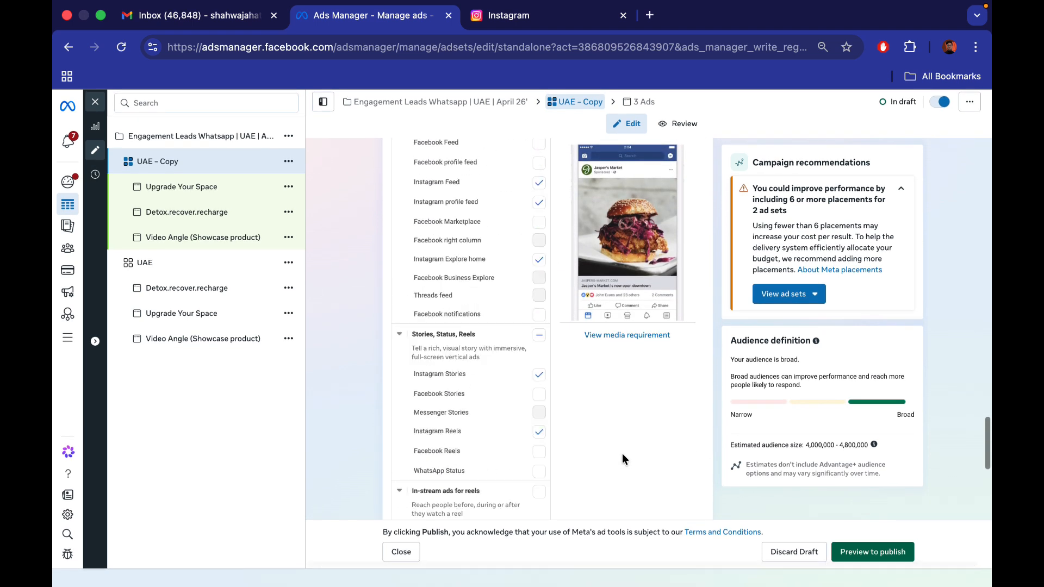
scroll(622, 453, "up", 5)
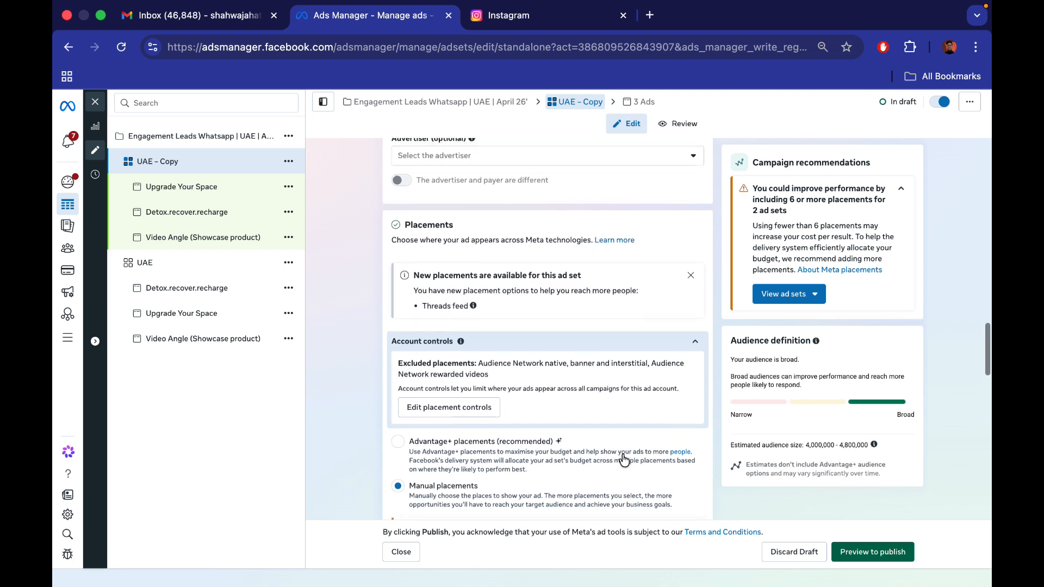
scroll(623, 460, "up", 10)
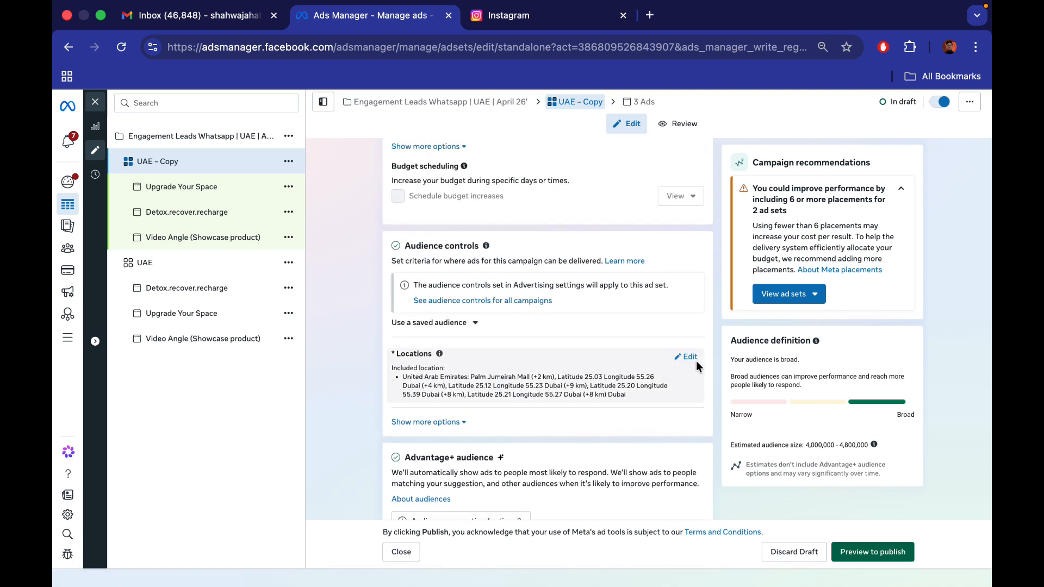
left_click(690, 357)
left_click(688, 403)
left_click(688, 403)
left_click(688, 403)
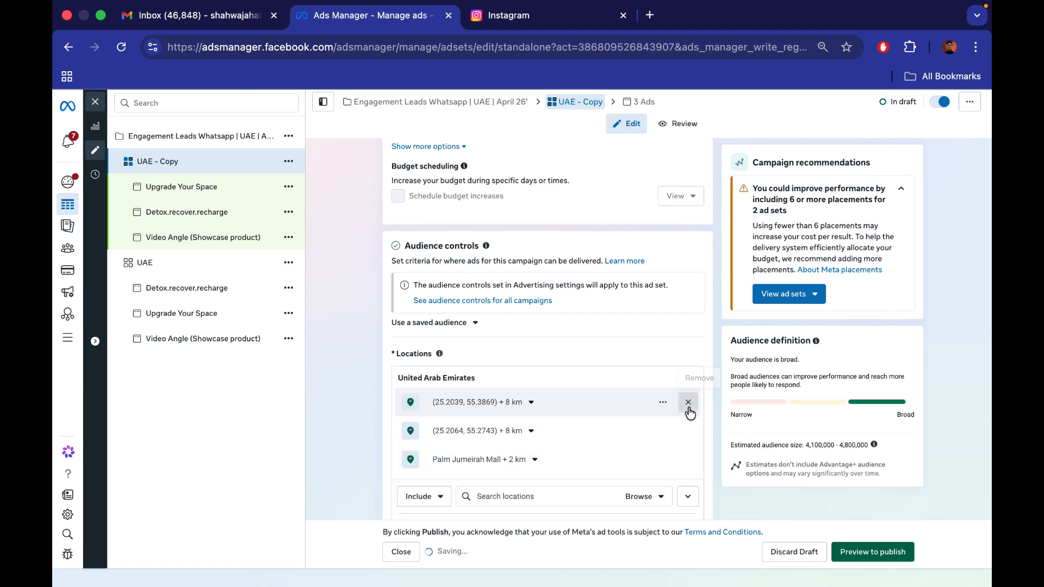
left_click(688, 402)
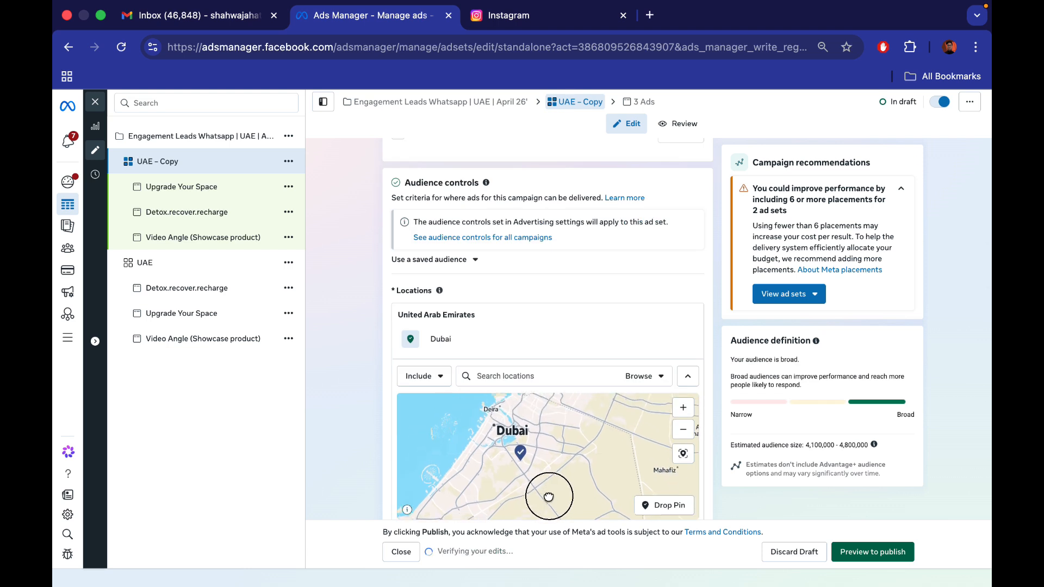
Add the city of Dubai as an included location and examine its targeted area on the map
left_click_drag(548, 496, 544, 517)
left_click(523, 375)
type("dubai")
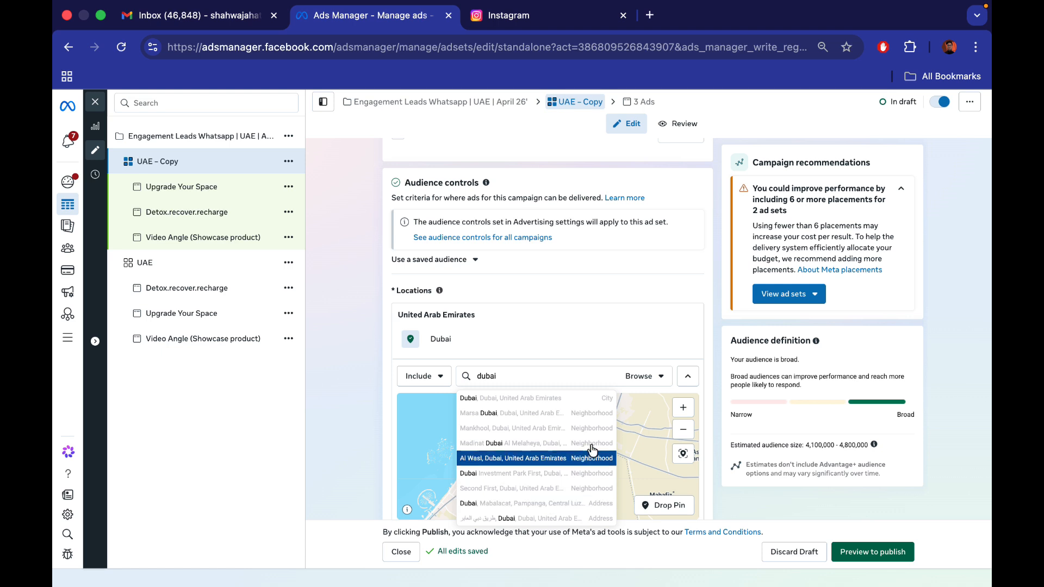
left_click(587, 398)
left_click_drag(555, 470, 542, 489)
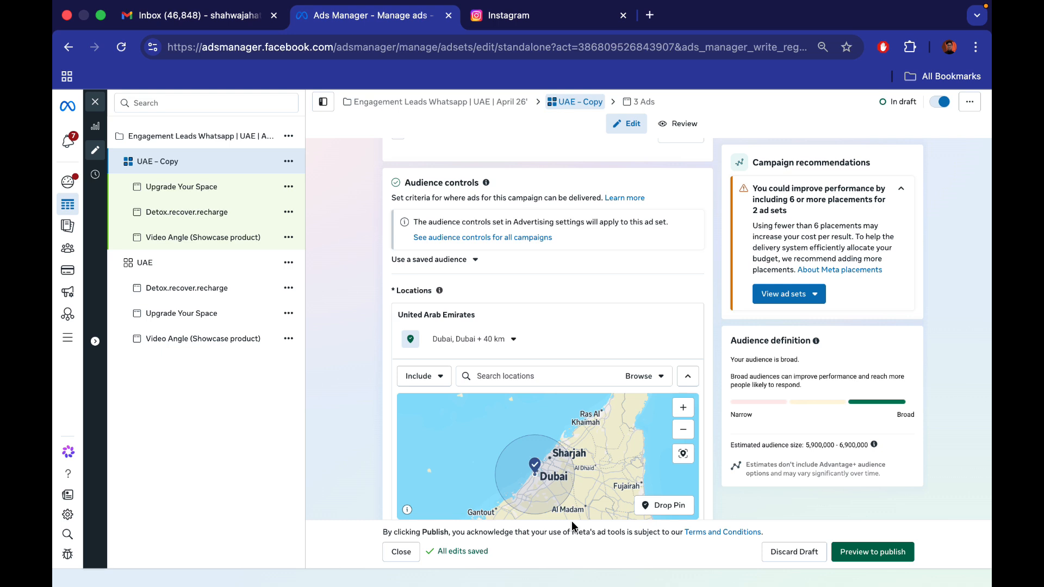
left_click(683, 408)
left_click_drag(549, 506, 558, 392)
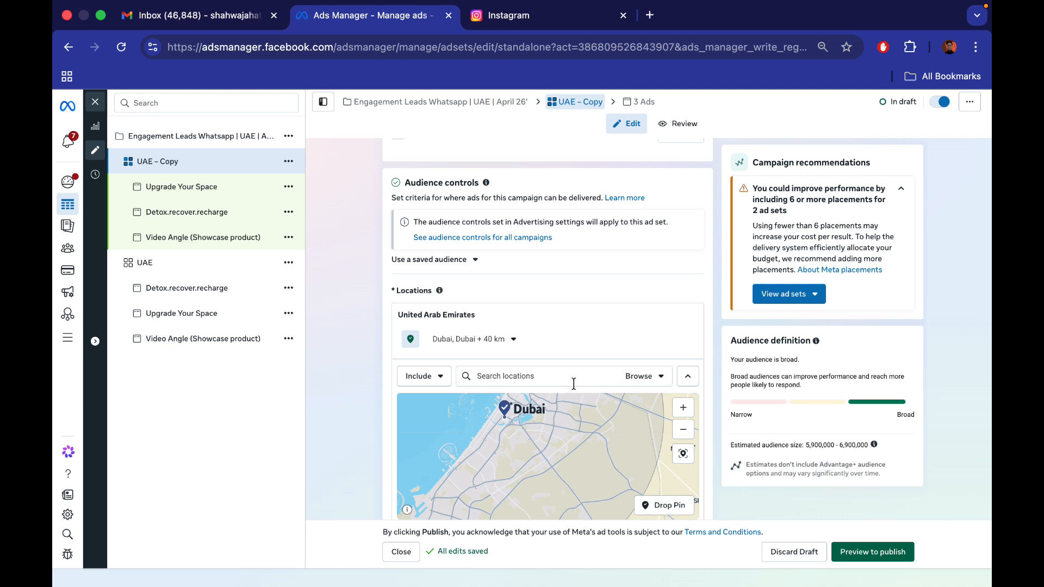
Search for palm jumeirah and include the Palm Jumeirah location in place of the whole city
left_click(610, 385)
type("palm jumeirah")
left_click(584, 414)
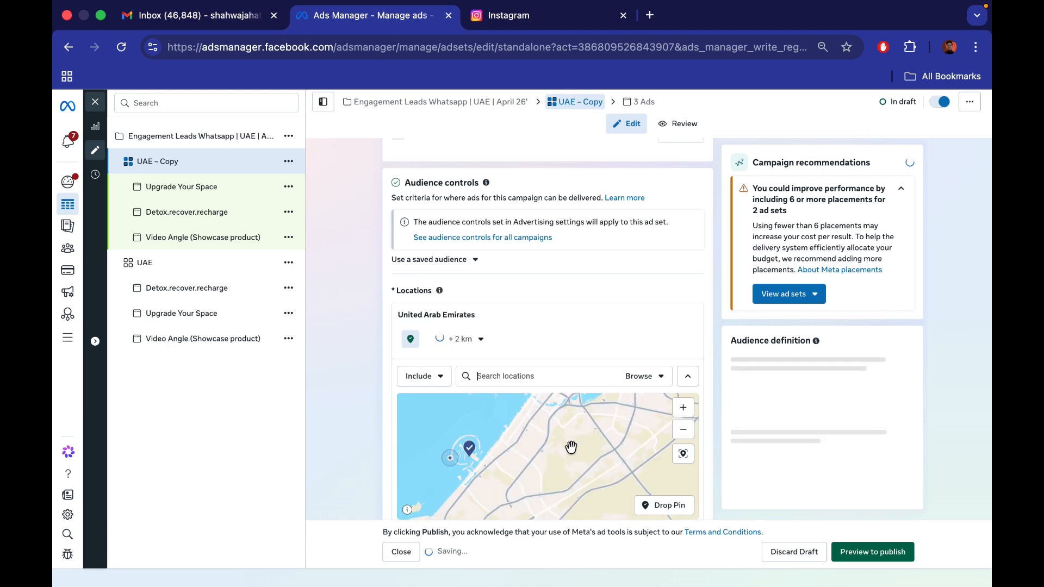
Drop an included pin southeast of Palm Jumeirah, west of Al Barsha, set its radius to 1 km and check both areas
left_click_drag(598, 469, 496, 451)
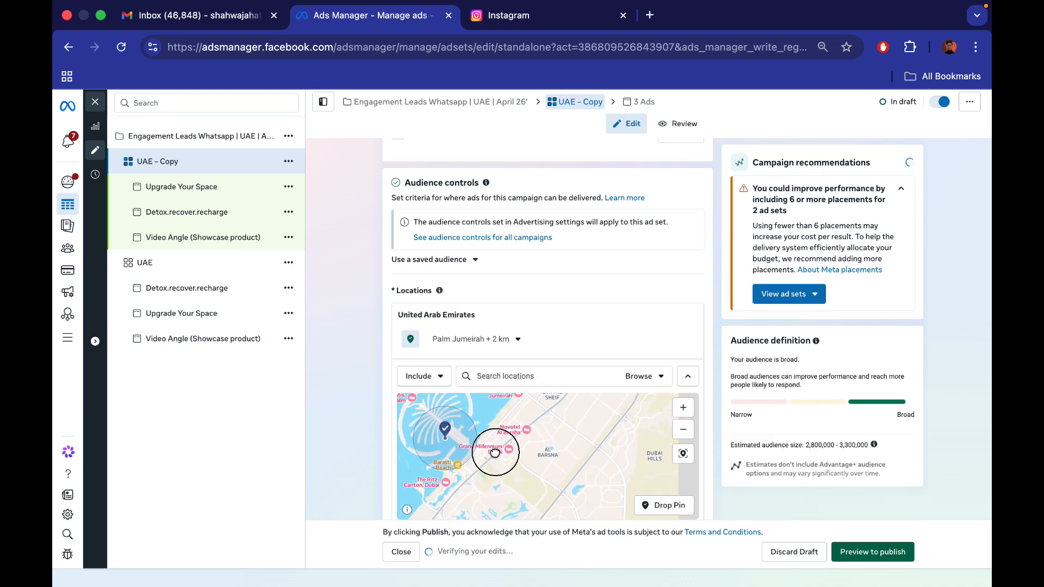
left_click(664, 505)
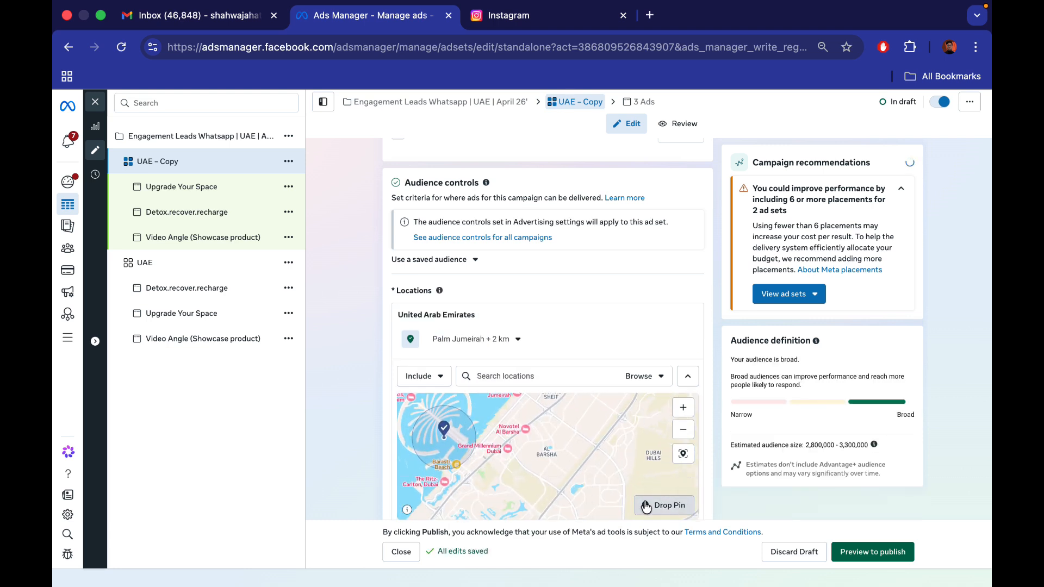
left_click(498, 454)
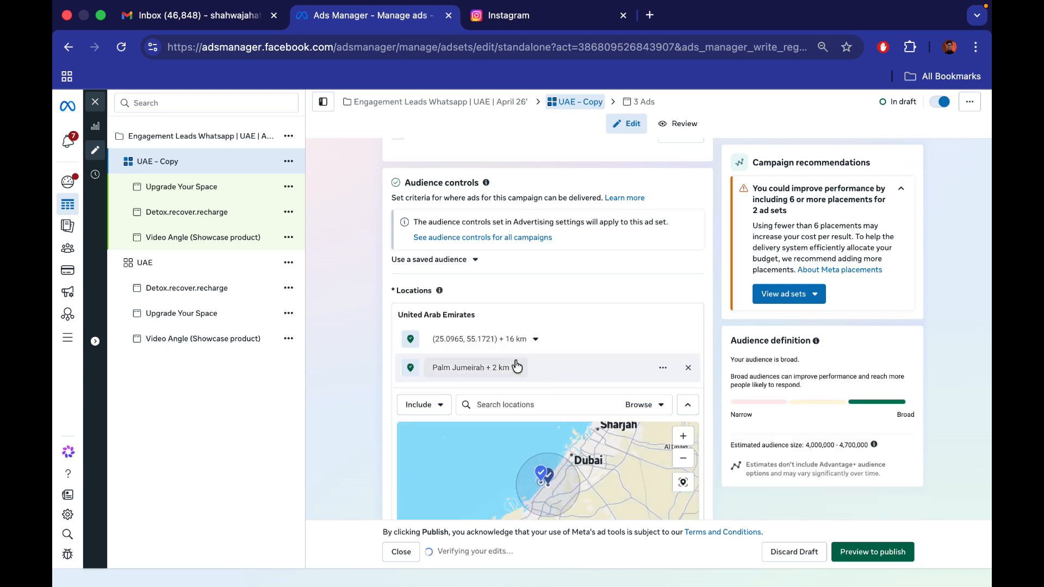
left_click(532, 339)
left_click(467, 374)
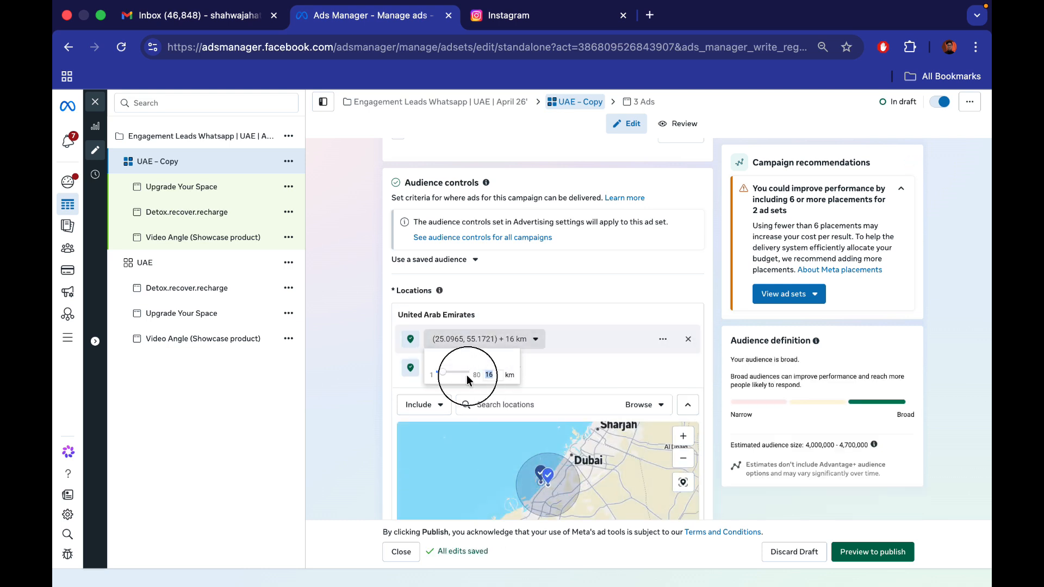
key("Return")
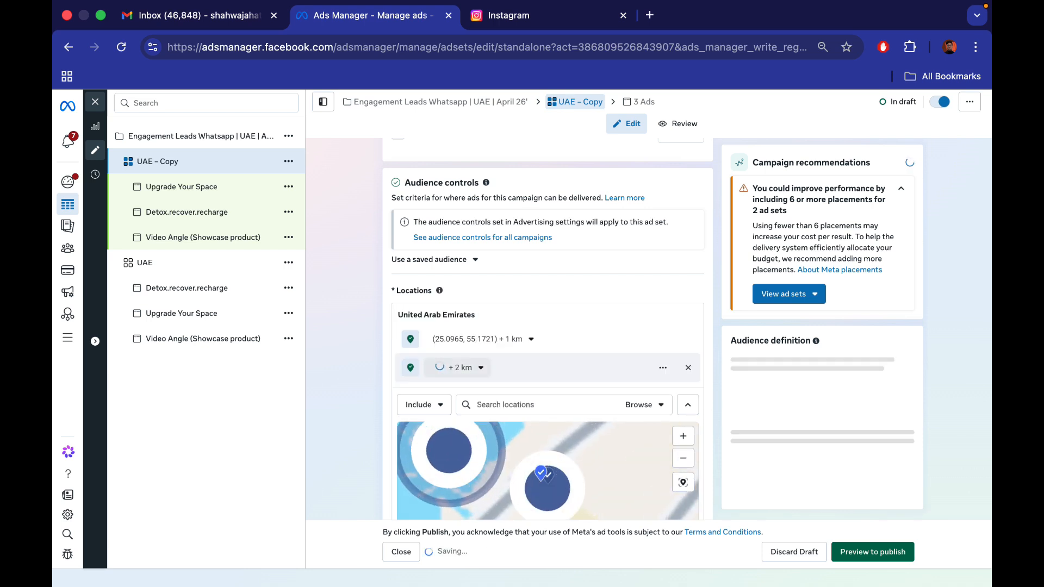
scroll(560, 480, "down", 1)
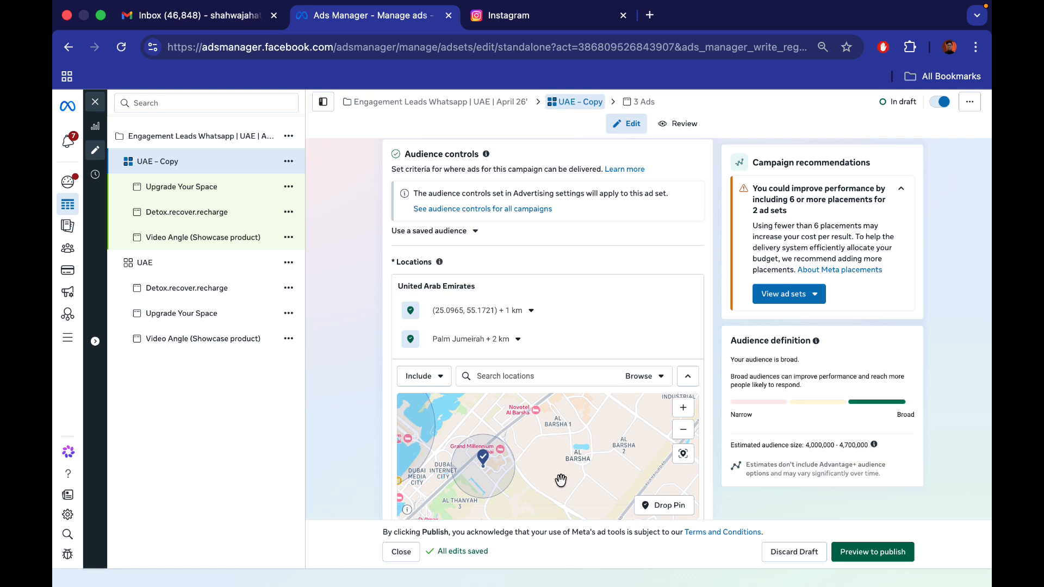
left_click_drag(559, 455, 443, 517)
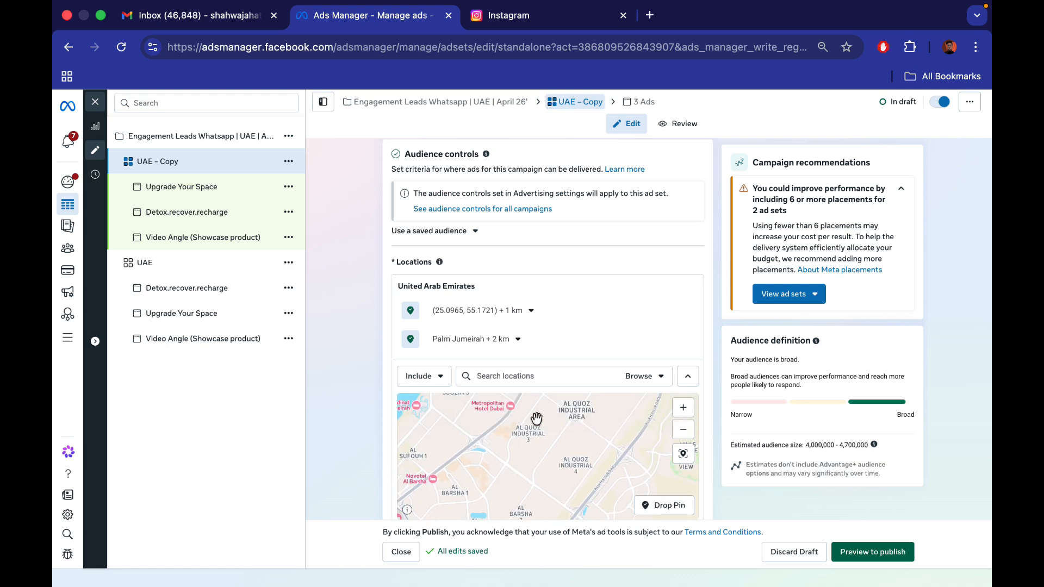
left_click(689, 429)
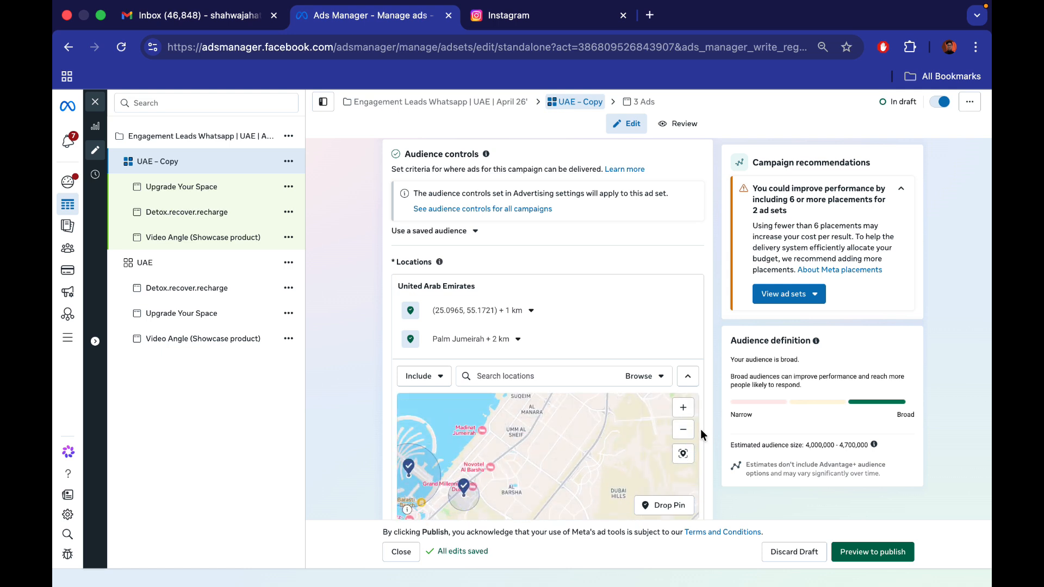
left_click(682, 430)
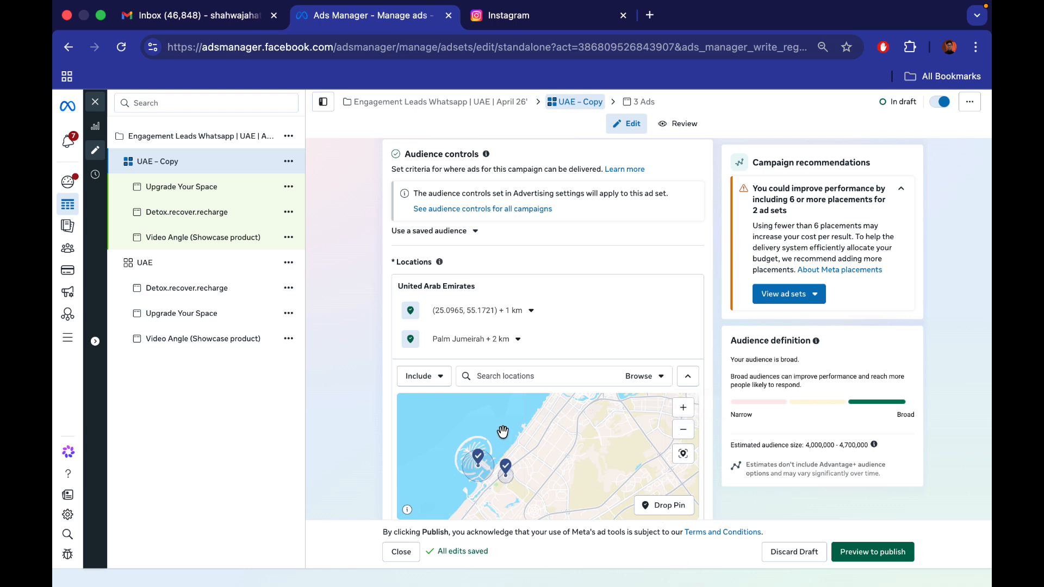
Remove the Palm Jumeirah location and the 1 km pin, and include the city of Dubai instead
left_click(527, 383)
left_click(689, 338)
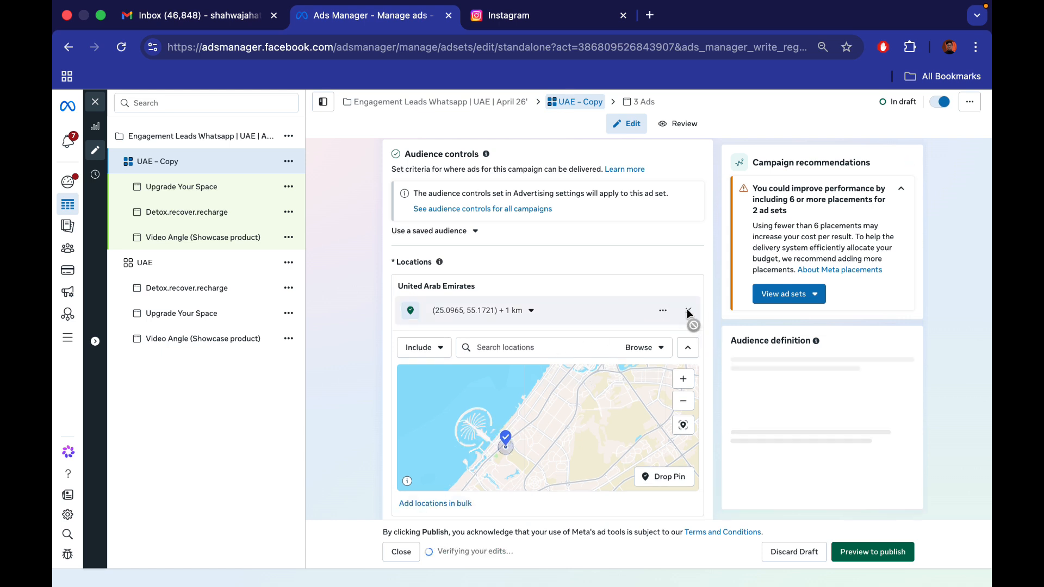
type("dubai")
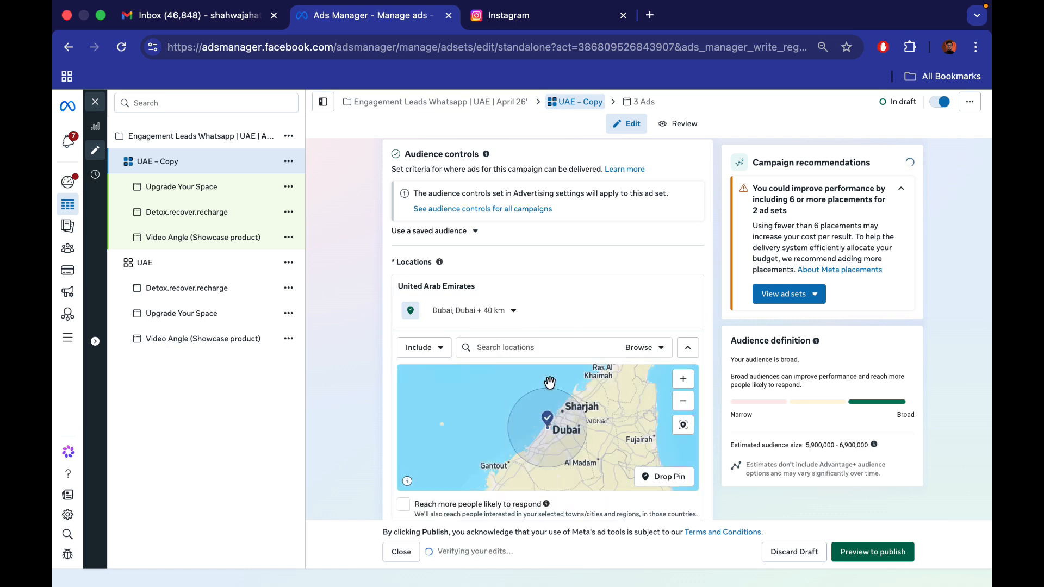
Switch the location mode to Exclude and drop an exclusion pin on Deira inside the Dubai area
left_click(692, 383)
left_click(686, 381)
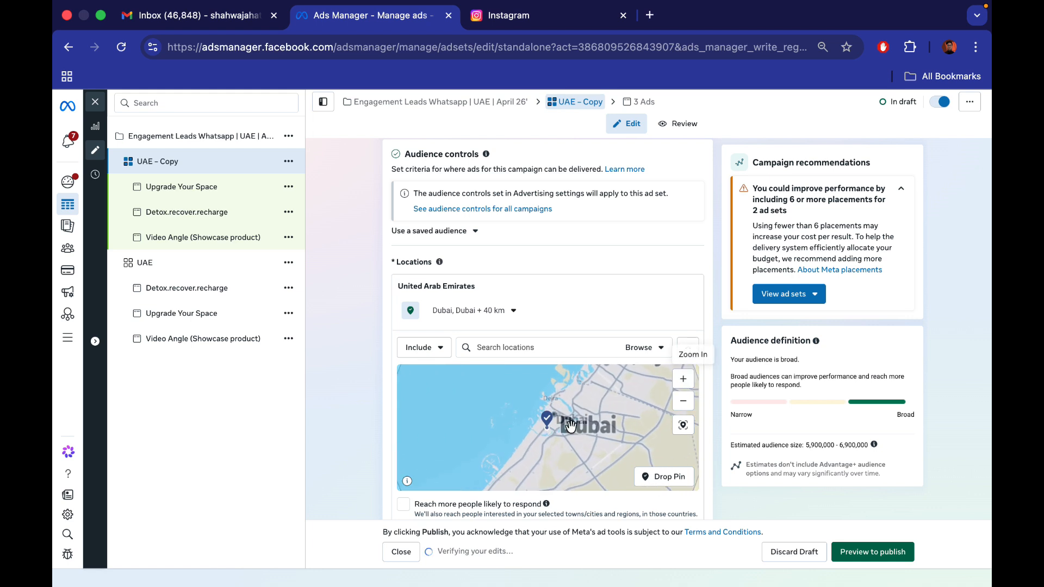
left_click(687, 377)
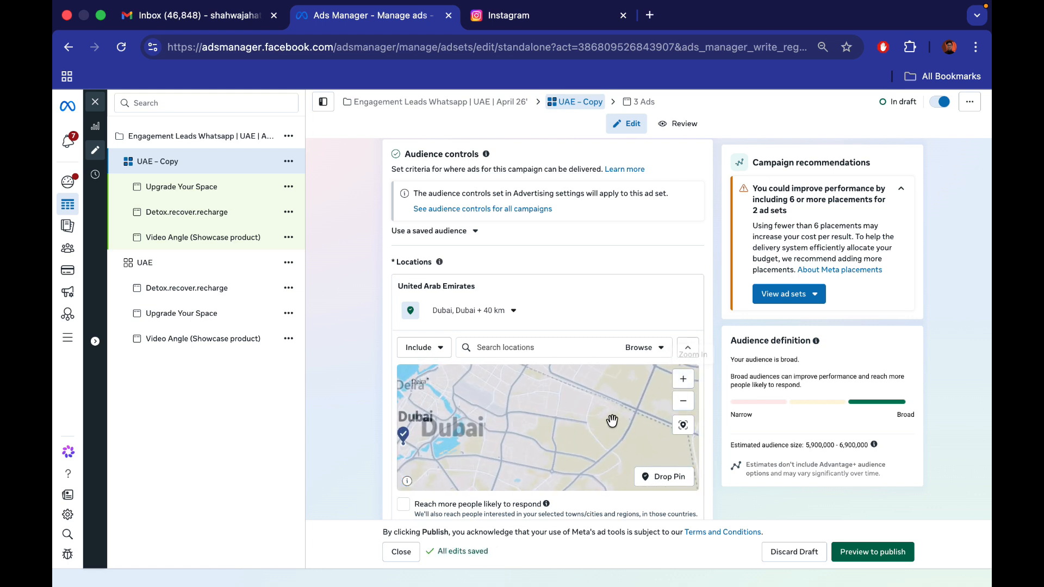
left_click_drag(484, 450, 566, 476)
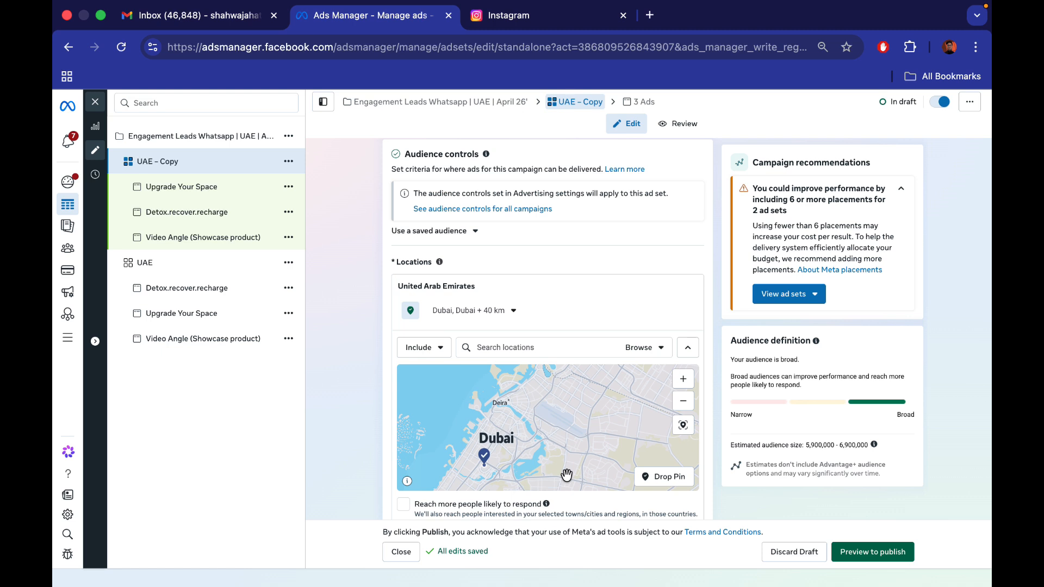
left_click(683, 379)
left_click_drag(629, 396, 565, 469)
left_click(688, 384)
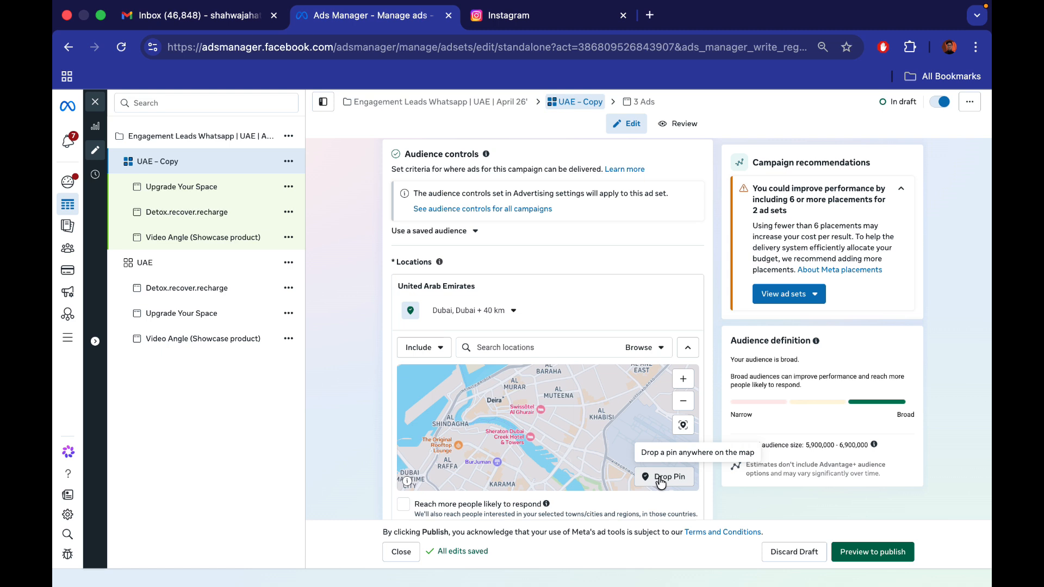
left_click_drag(470, 440, 514, 478)
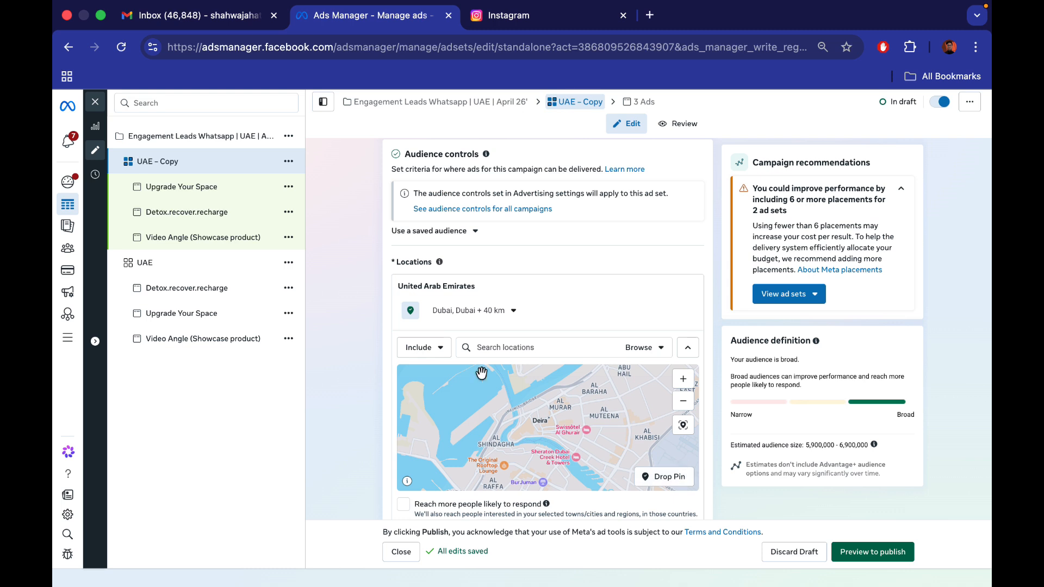
left_click(424, 348)
left_click(421, 395)
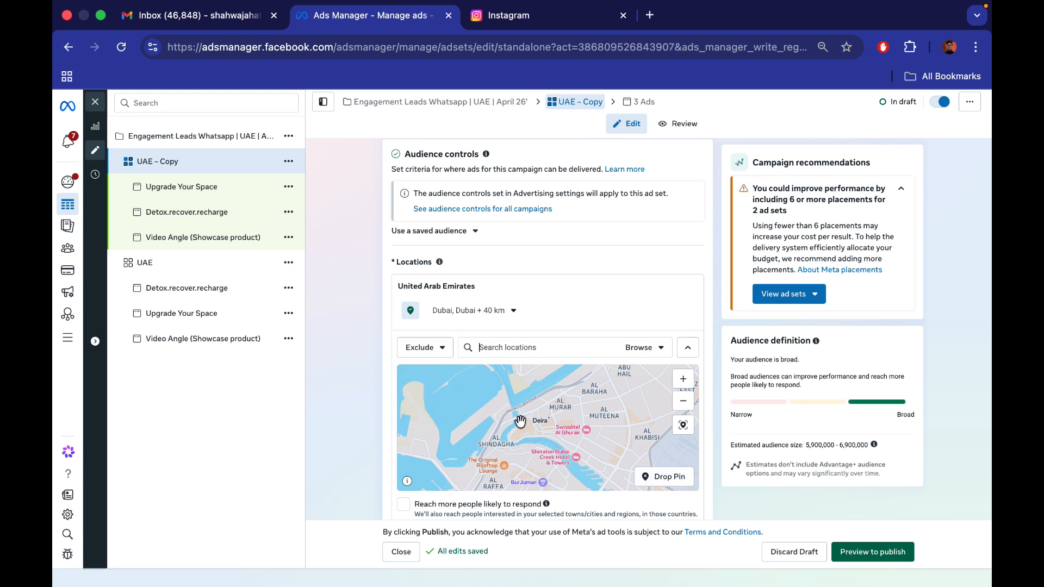
left_click(664, 476)
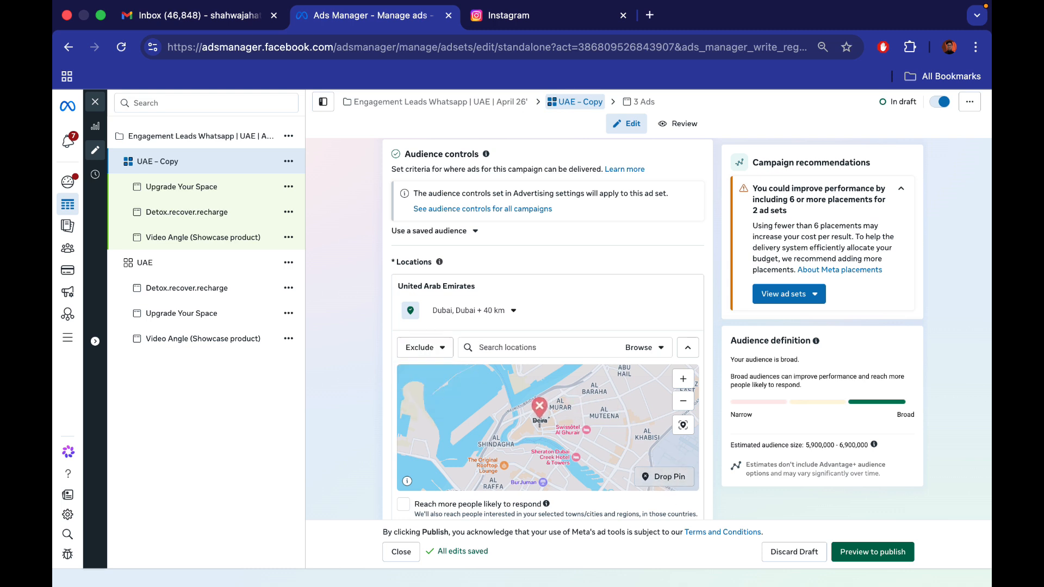
left_click(539, 416)
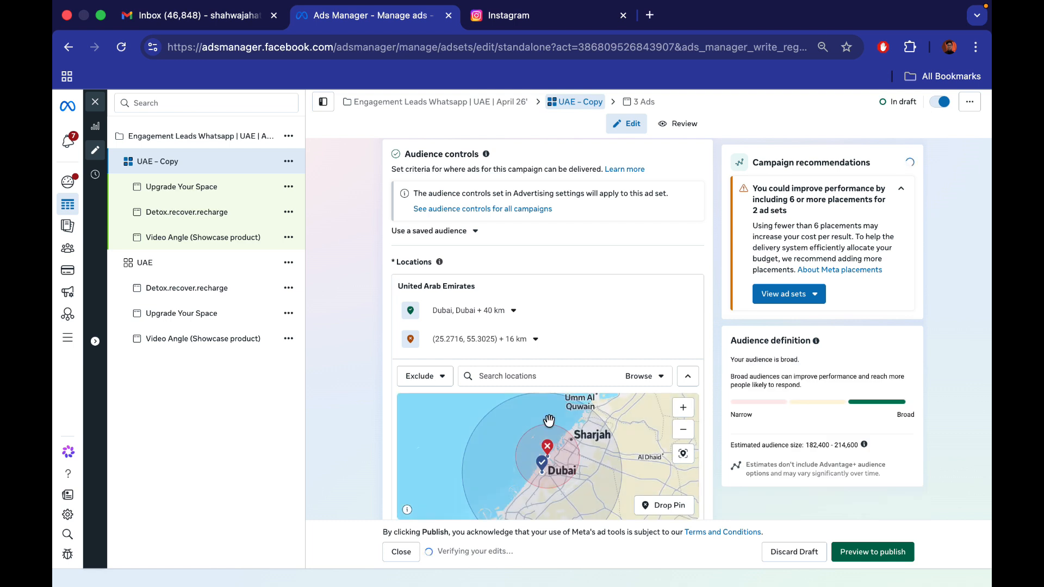
Set the Deira exclusion pin's radius to 1 km and inspect the excluded area on the map
left_click(478, 339)
left_click(493, 376)
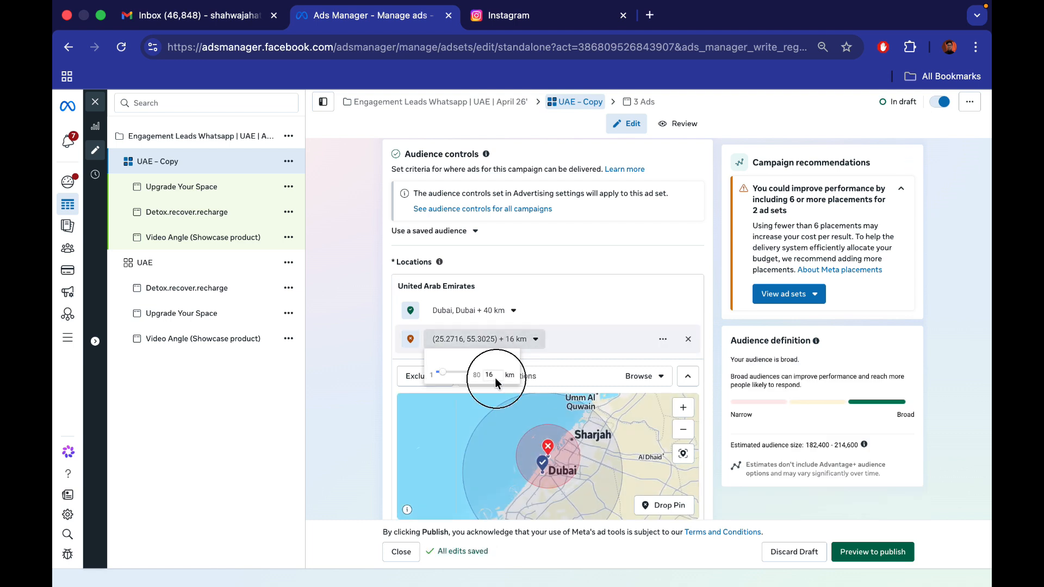
double_click(491, 376)
type("1")
key("Return")
left_click(688, 430)
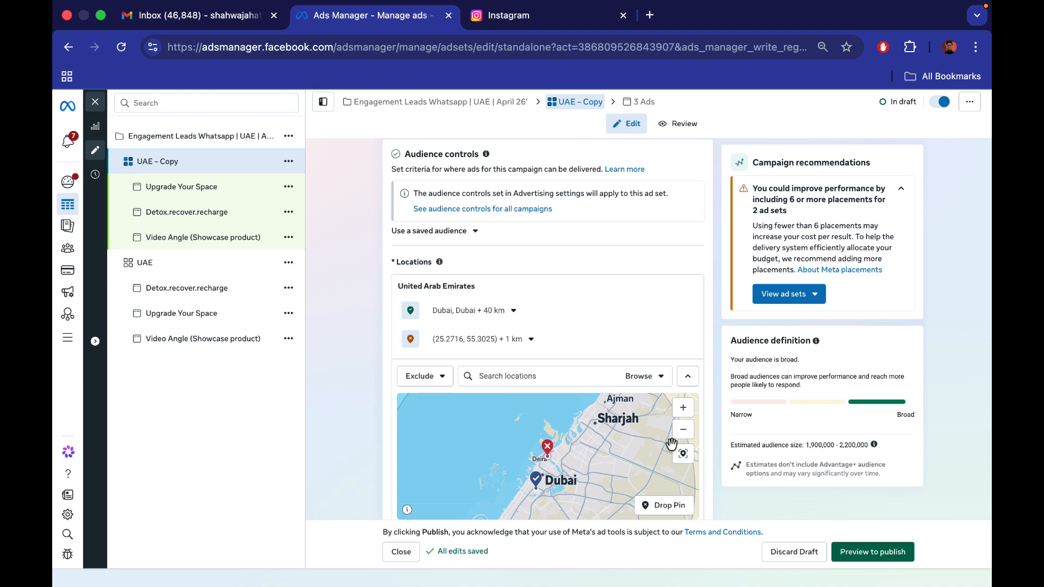
left_click(693, 406)
left_click_drag(567, 480, 534, 482)
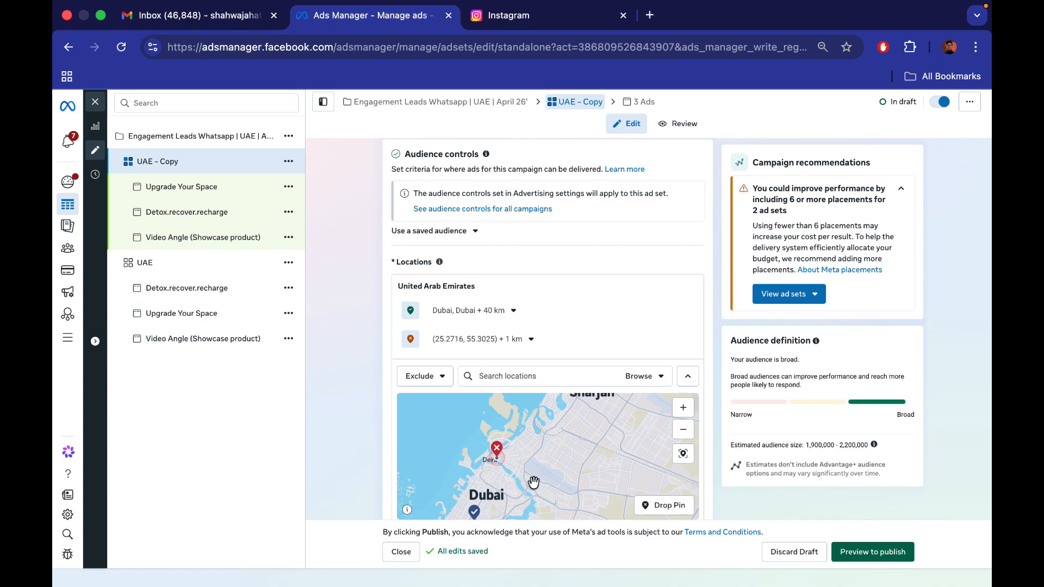